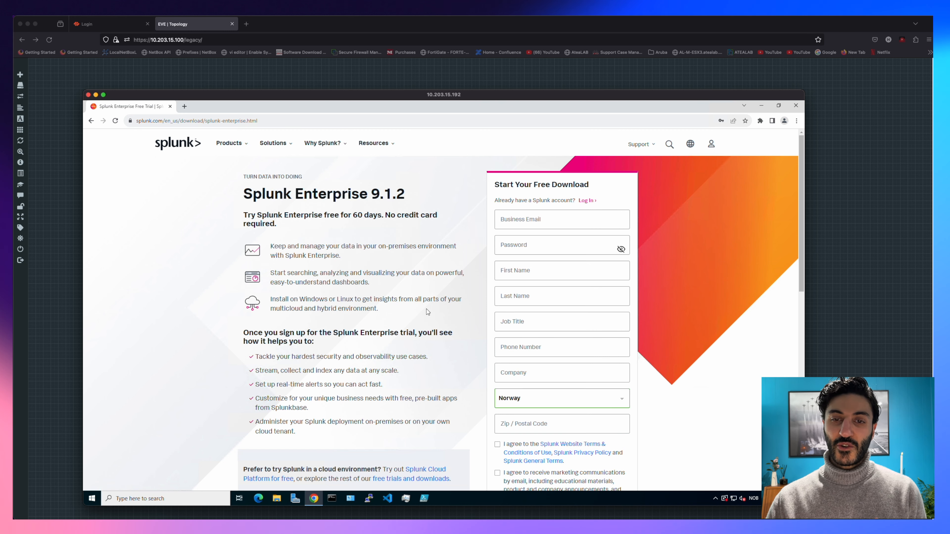
pyautogui.scroll(-3, 427, 311)
pyautogui.scroll(3, 427, 311)
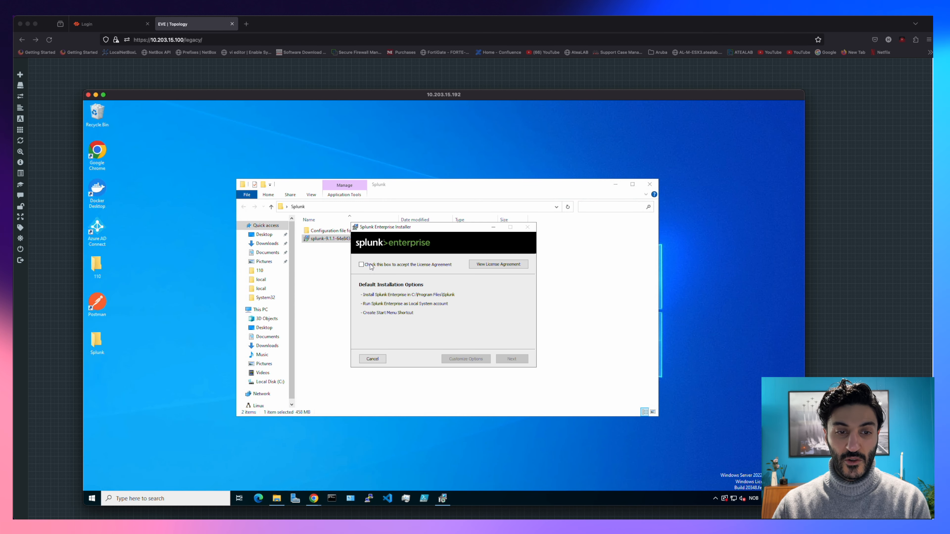
# - Accept the Splunk Enterprise license agreement in the installer and create the administrator account with its username and password
pyautogui.click(373, 265)
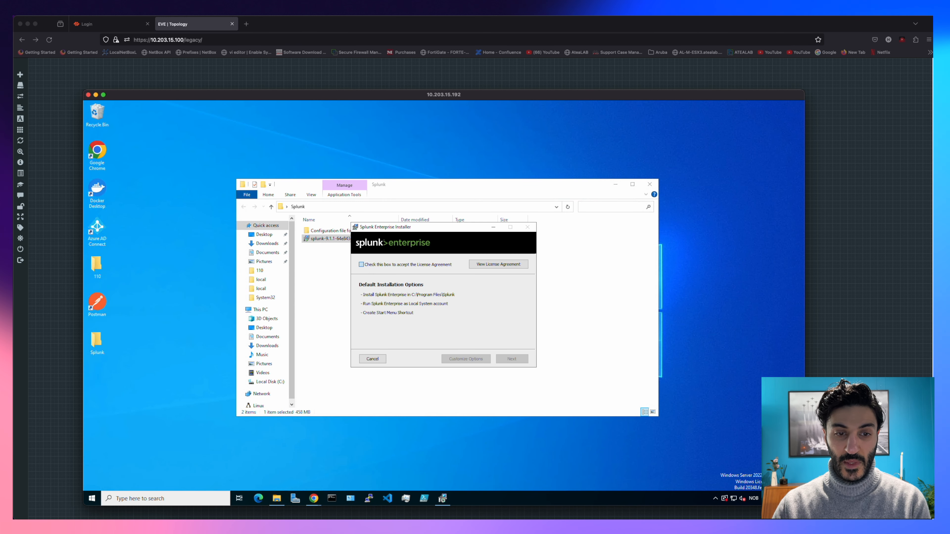
pyautogui.click(519, 360)
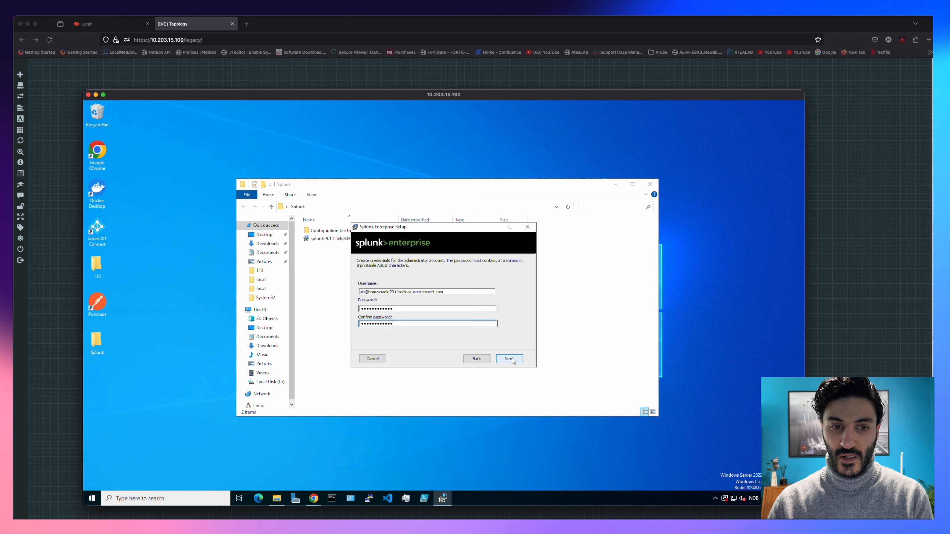
pyautogui.click(509, 359)
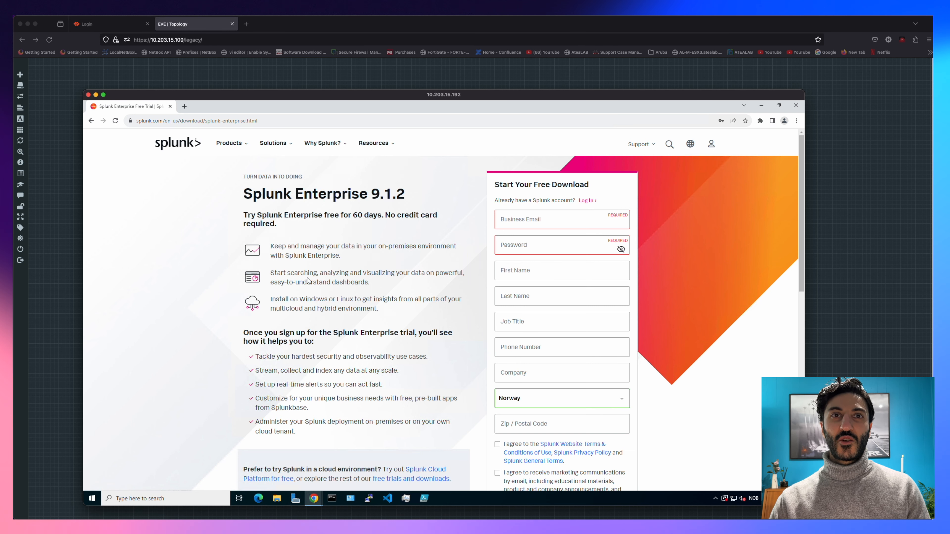
# - Sign in to Splunk at 127.0.0.1:8000 in a new browser tab with the administrator credentials and browse more apps
pyautogui.click(184, 107)
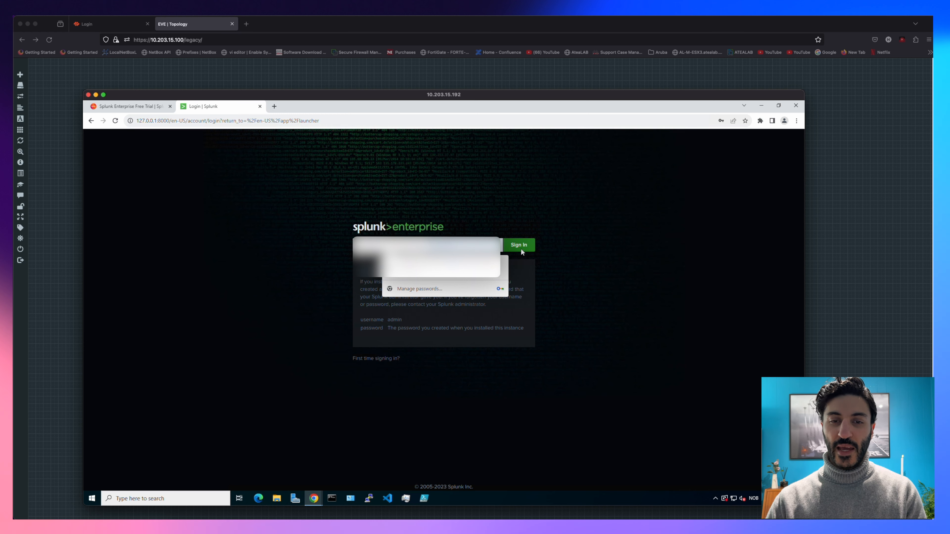
pyautogui.click(513, 247)
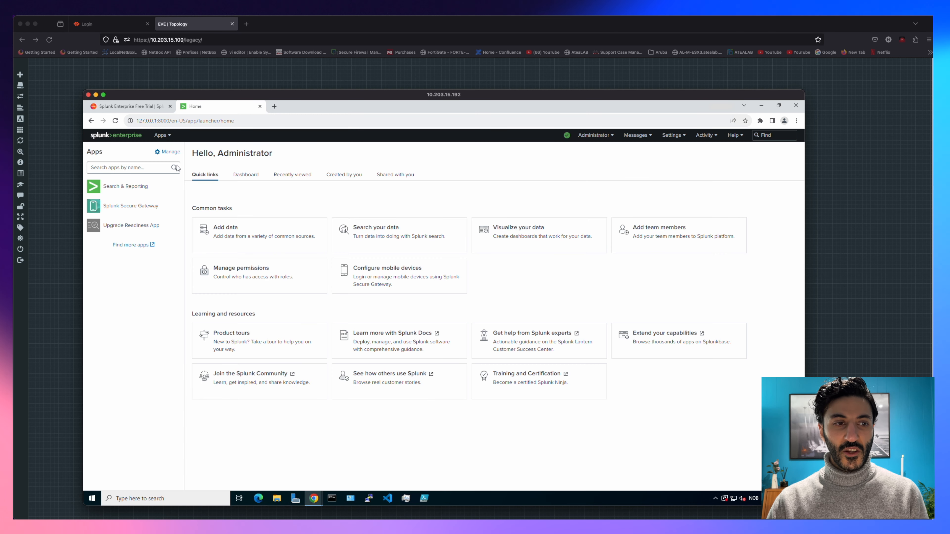
pyautogui.click(160, 152)
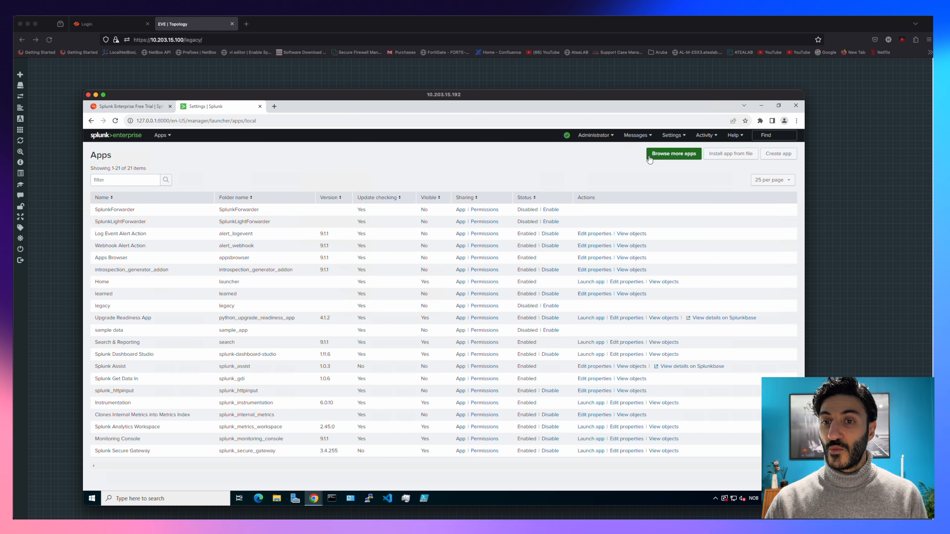
pyautogui.click(664, 160)
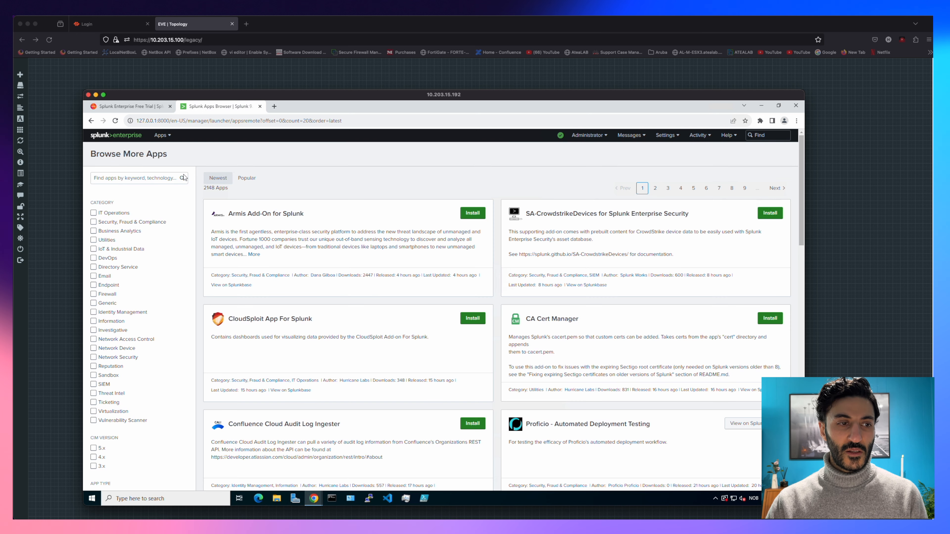
# - Search for "palo alto" and install the Palo Alto Networks App for Splunk, providing the Splunk.com username and password
pyautogui.click(161, 172)
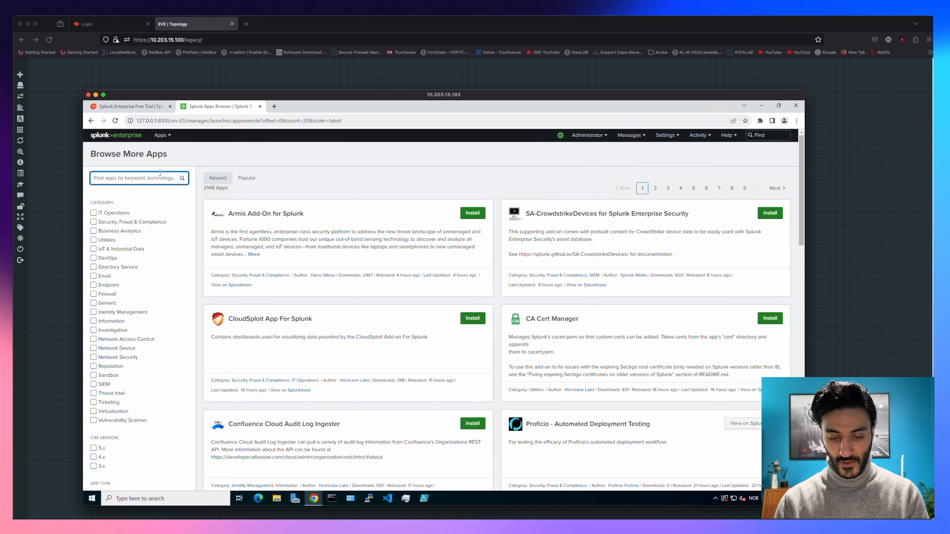
pyautogui.write('palo alto')
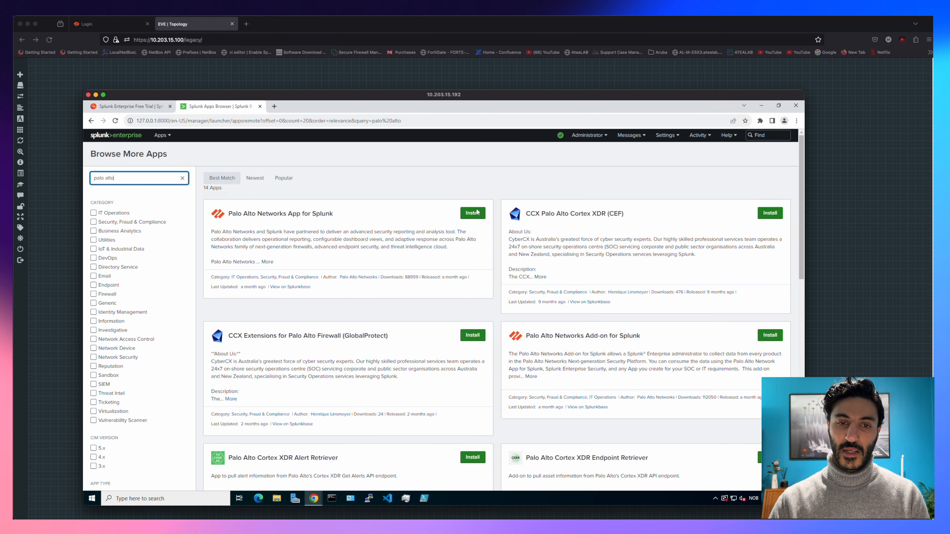
pyautogui.click(476, 219)
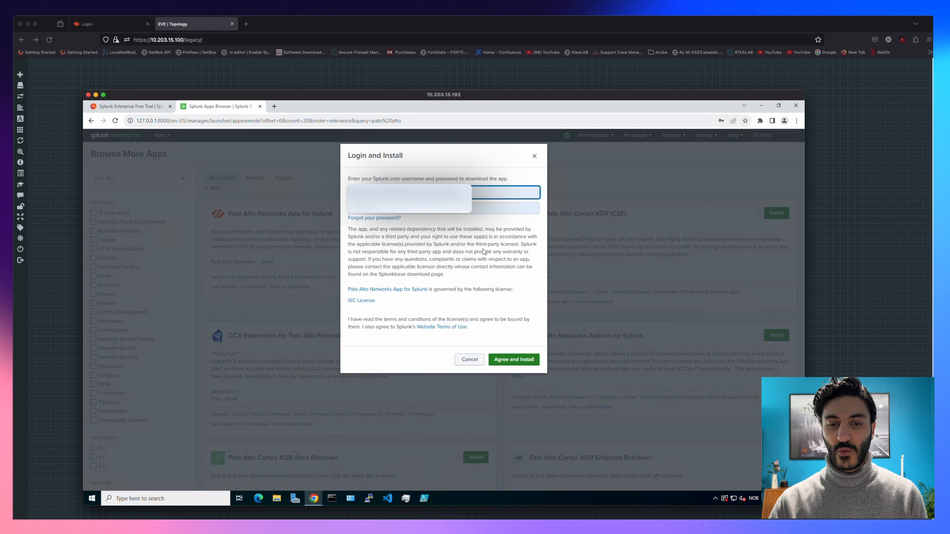
pyautogui.click(514, 359)
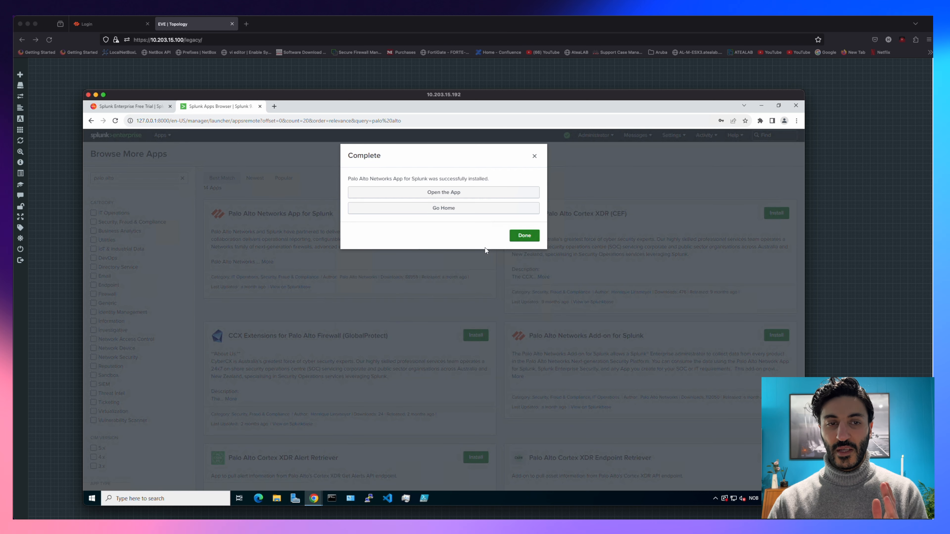
pyautogui.click(525, 235)
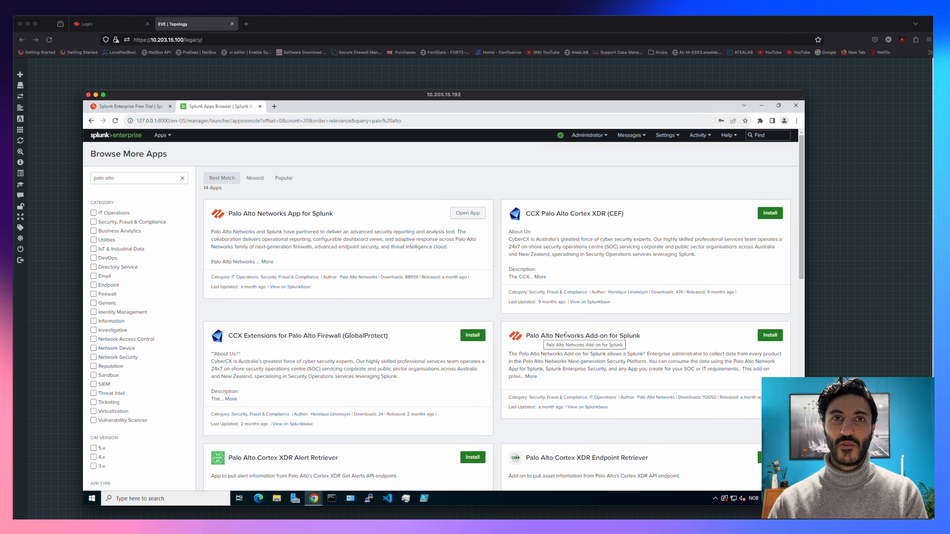
# - Install the Palo Alto Networks Add-on for Splunk, agreeing to its license and providing the Splunk.com username and password
pyautogui.click(763, 337)
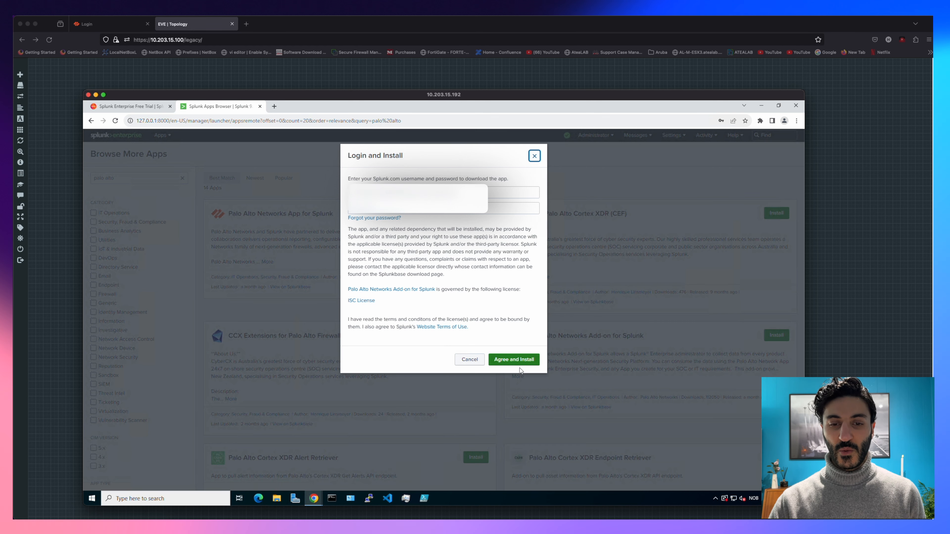
pyautogui.click(522, 361)
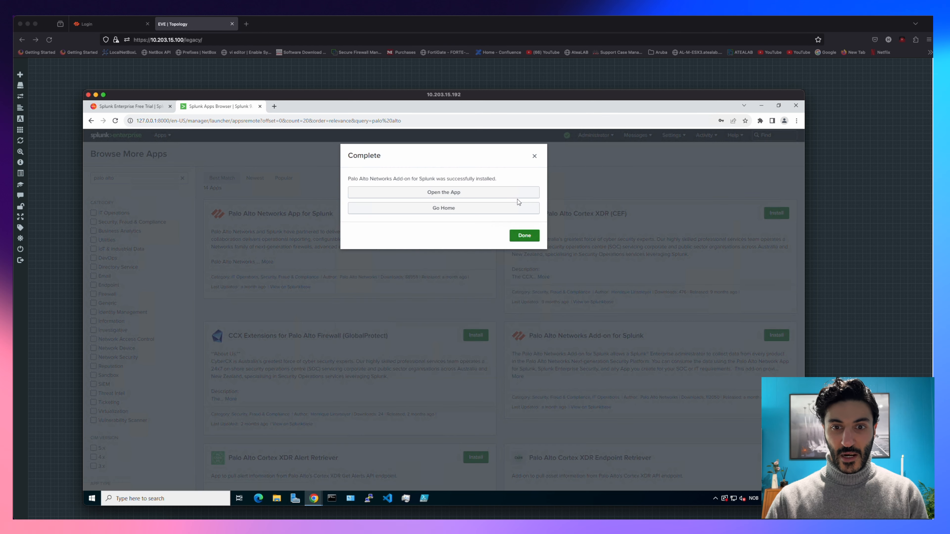
pyautogui.click(533, 233)
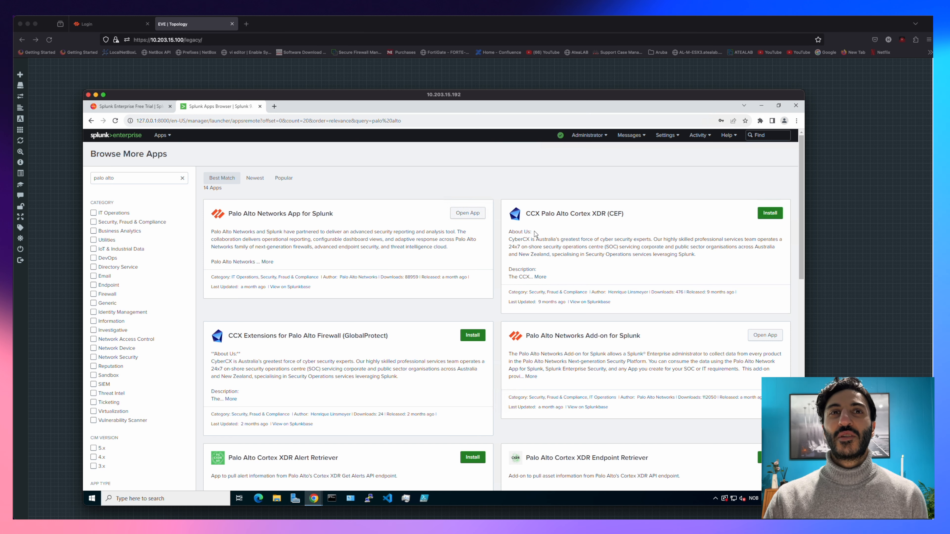
# - Start a new local UDP data input on port 514 that only accepts connections from 10.1.1.254, and continue to its input settings
pyautogui.click(667, 135)
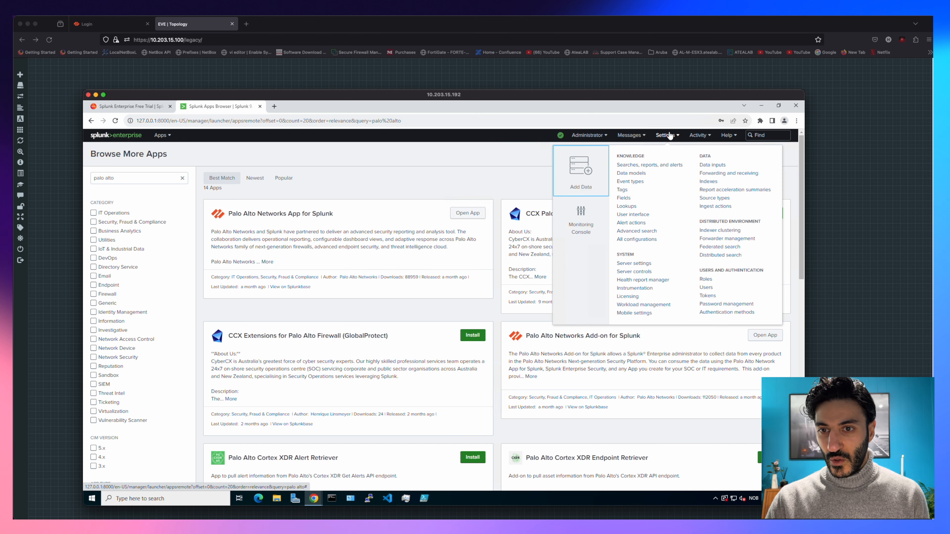
pyautogui.click(723, 165)
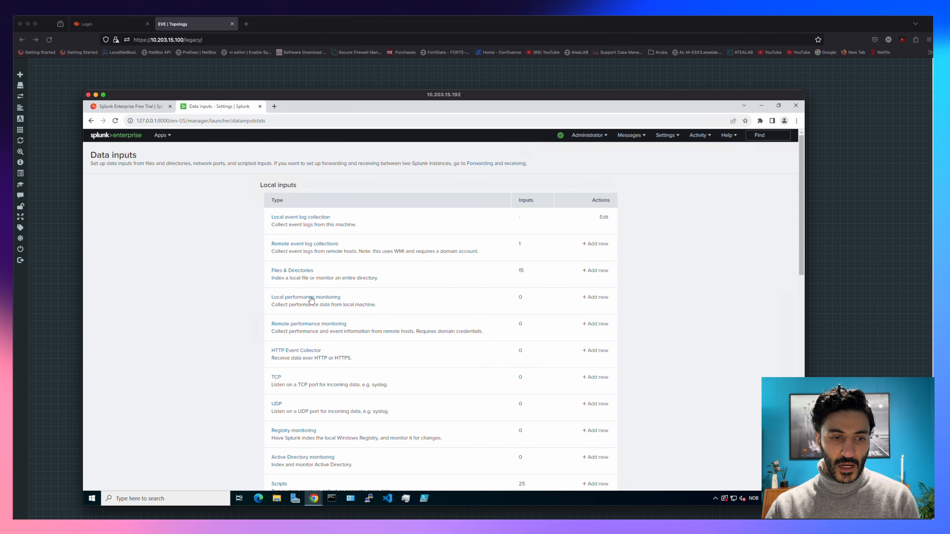
pyautogui.click(276, 404)
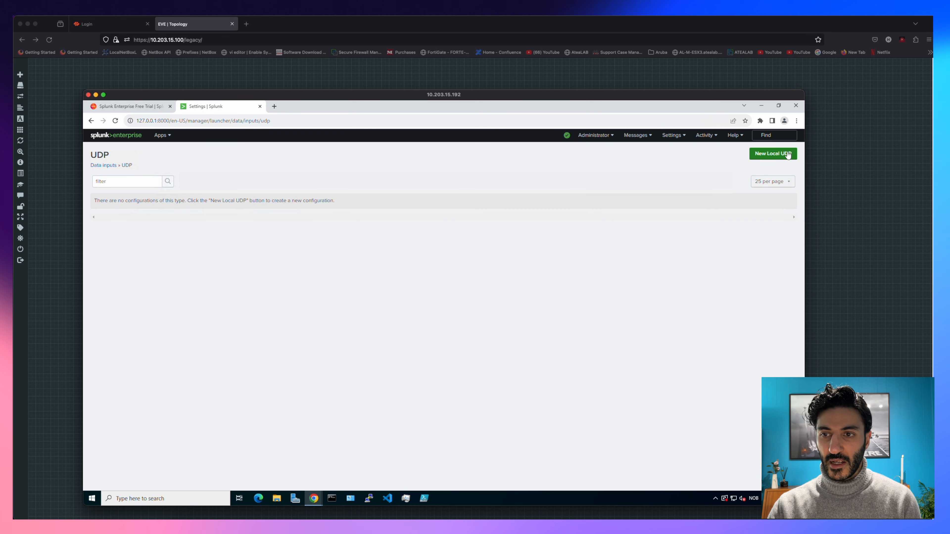
pyautogui.click(787, 155)
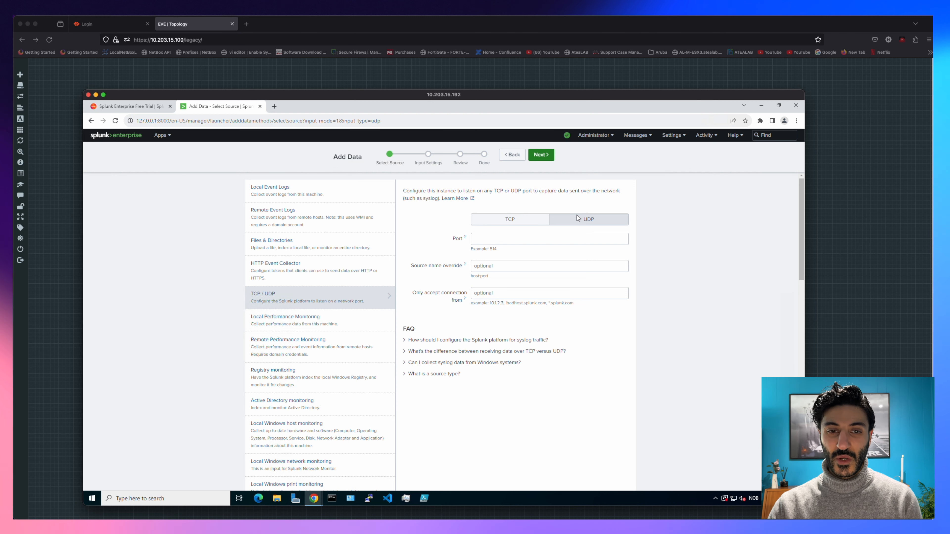
pyautogui.click(518, 236)
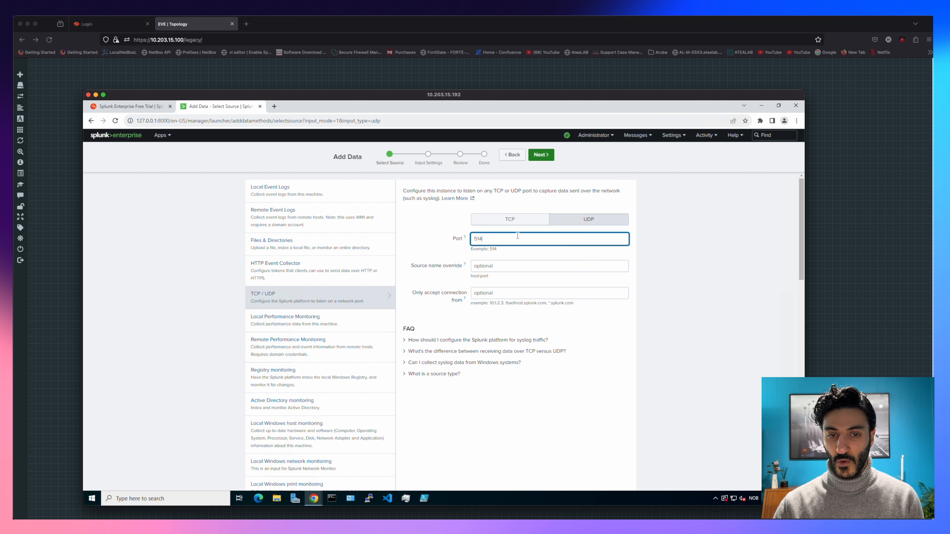
pyautogui.click(480, 293)
pyautogui.write('1')
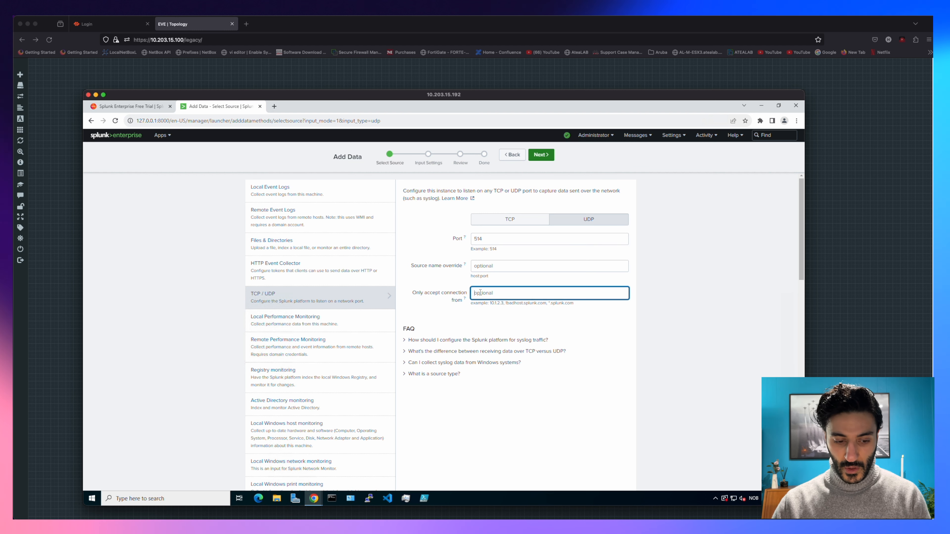
pyautogui.write('0.')
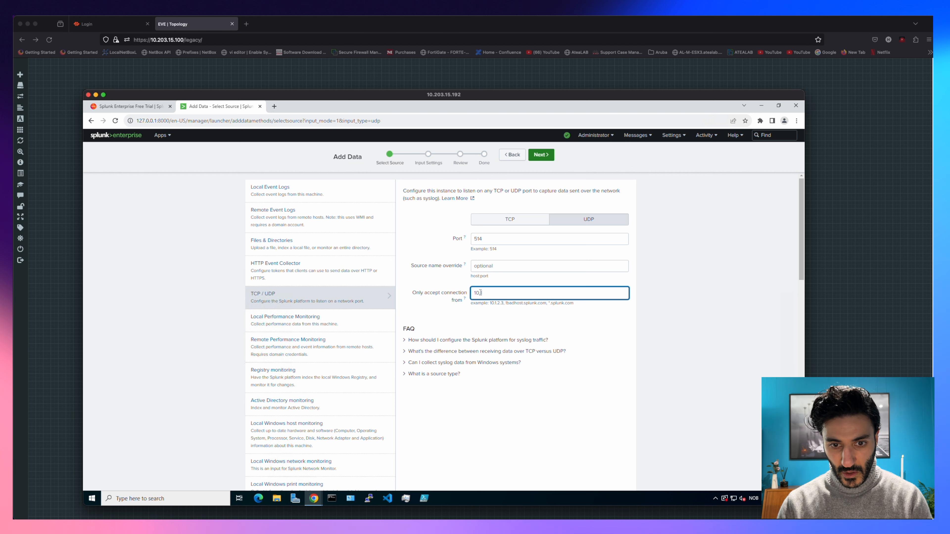
pyautogui.write('1.1.254')
pyautogui.click(535, 167)
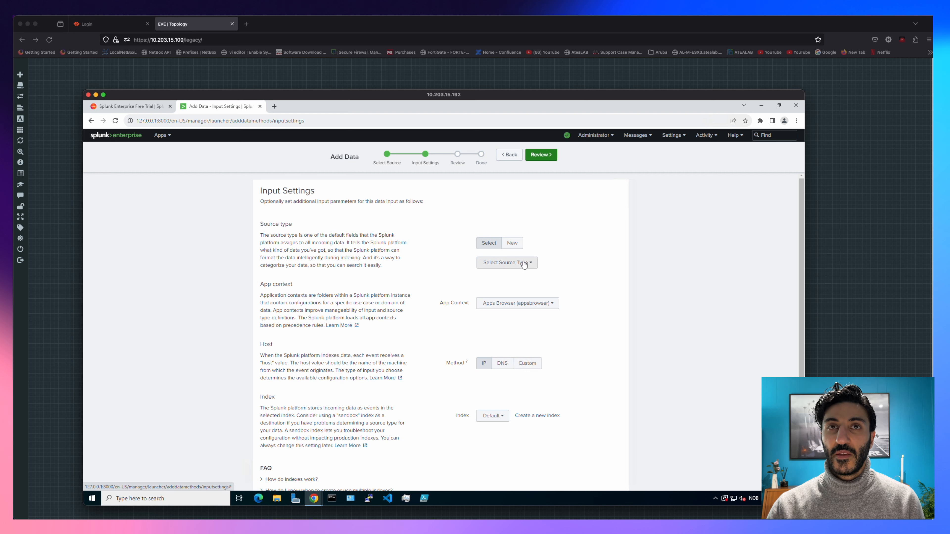
# - Set the input's source type to pan:firewall, then review and submit the data input with the other settings at their defaults
pyautogui.click(523, 263)
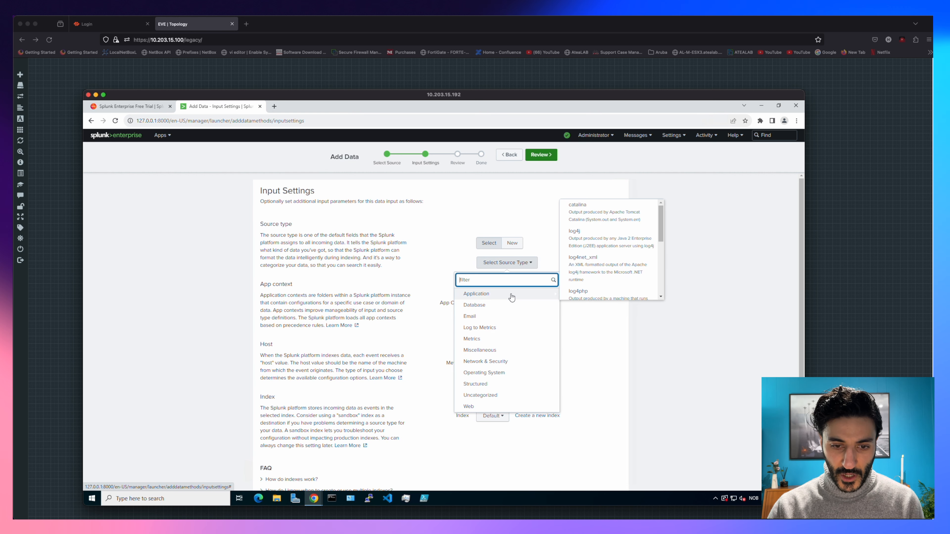
pyautogui.moveTo(526, 367)
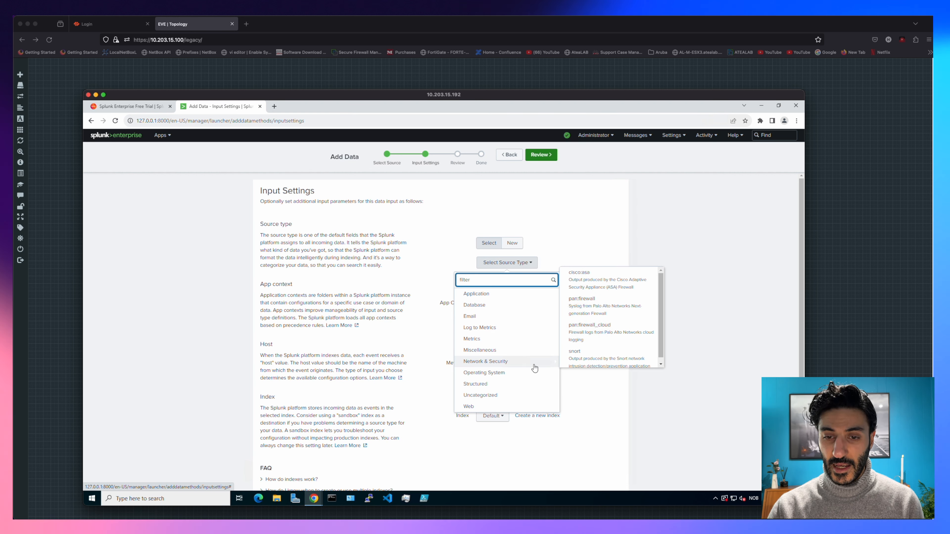
pyautogui.click(606, 306)
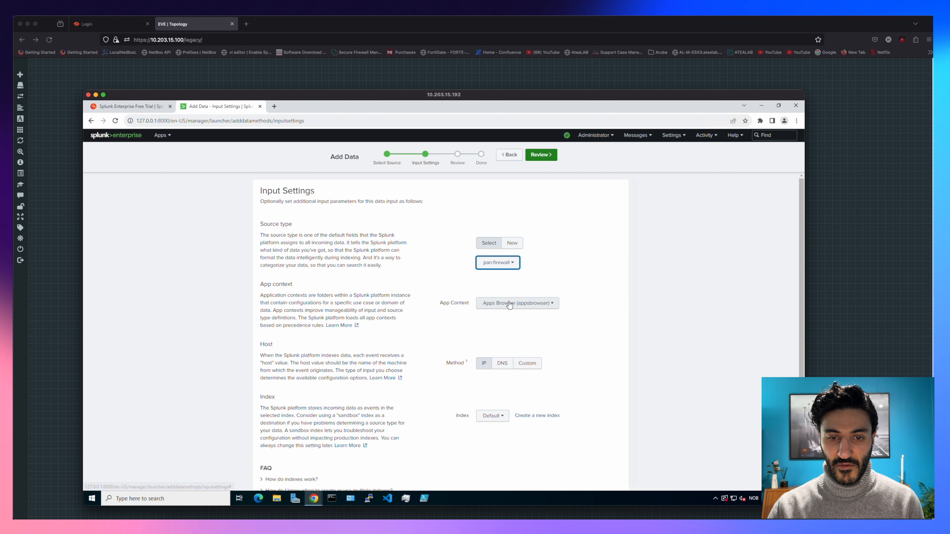
pyautogui.scroll(-1, 437, 323)
pyautogui.scroll(-1, 438, 324)
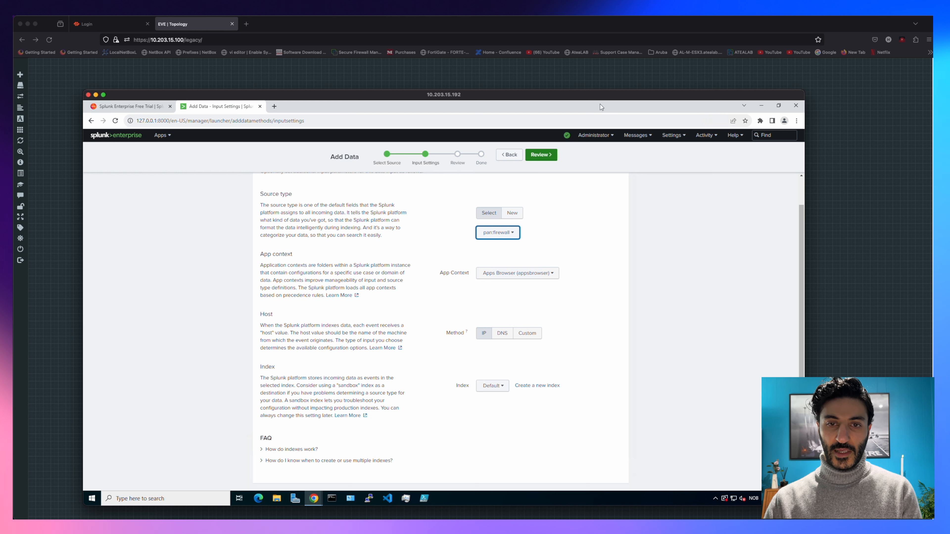
pyautogui.click(541, 154)
pyautogui.click(544, 155)
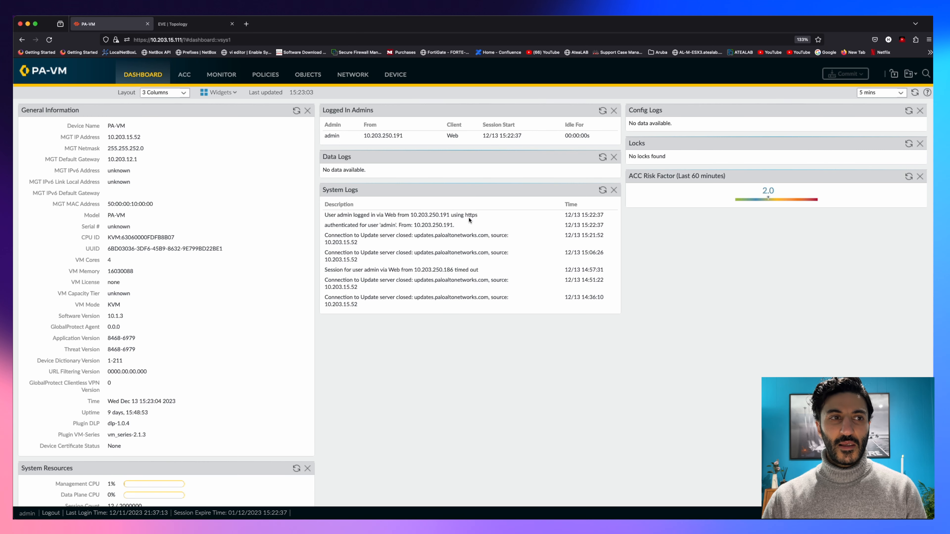
# - Switch to the PA-VM firewall's web interface and start a new syslog server profile named Splunk_Profile
pyautogui.click(394, 74)
pyautogui.scroll(-5, 72, 245)
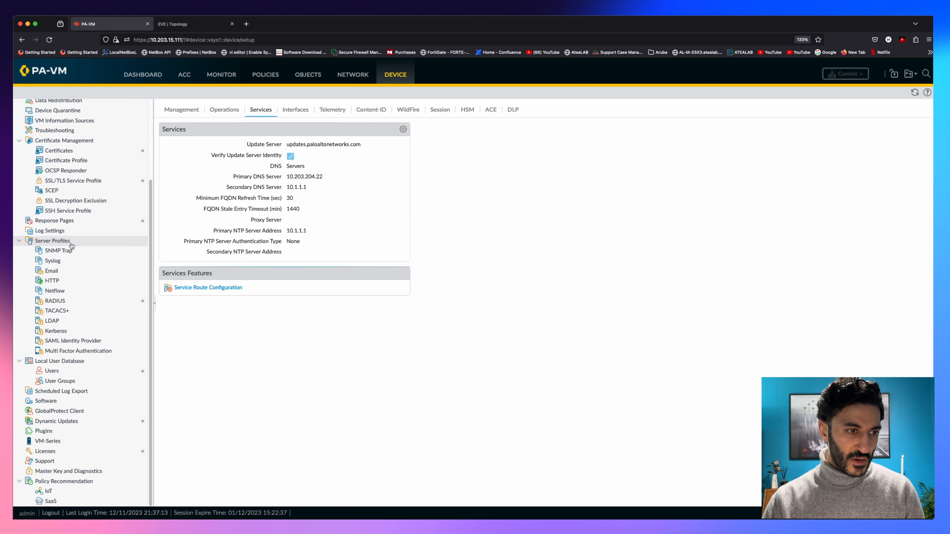
pyautogui.click(53, 260)
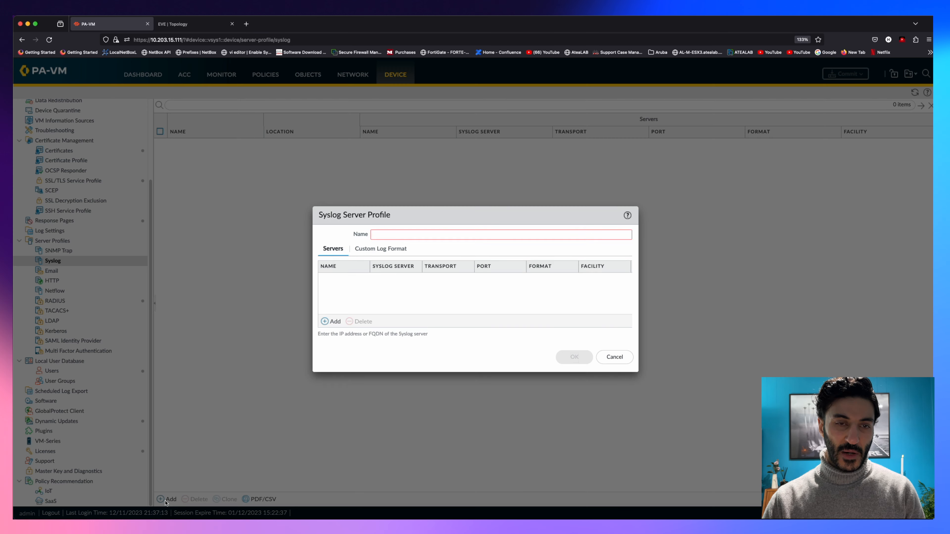
pyautogui.click(166, 499)
pyautogui.write('S')
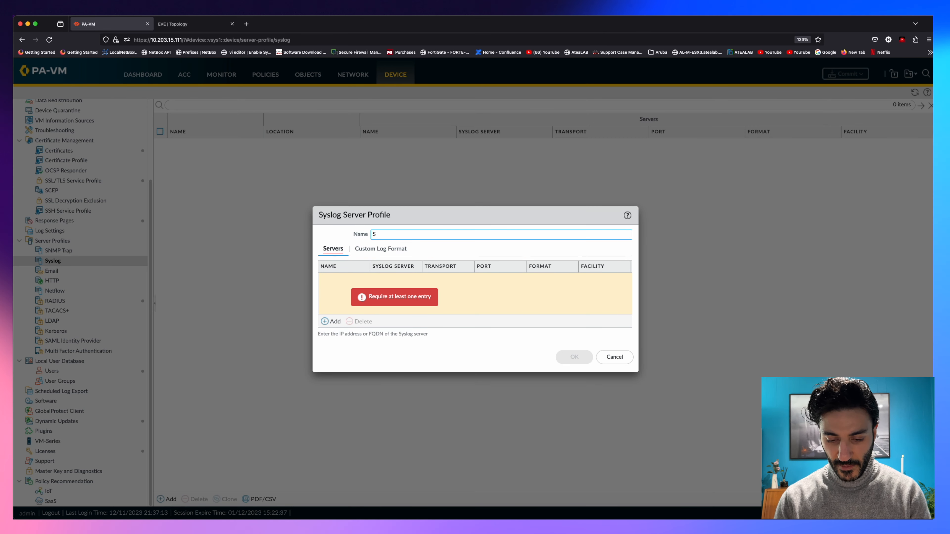
pyautogui.write('plunk_Profile')
# - Add a server named Splunk at 10.1.1.1 to the syslog server profile, keeping the default transport, port, format and facility, and save the profile
pyautogui.click(328, 322)
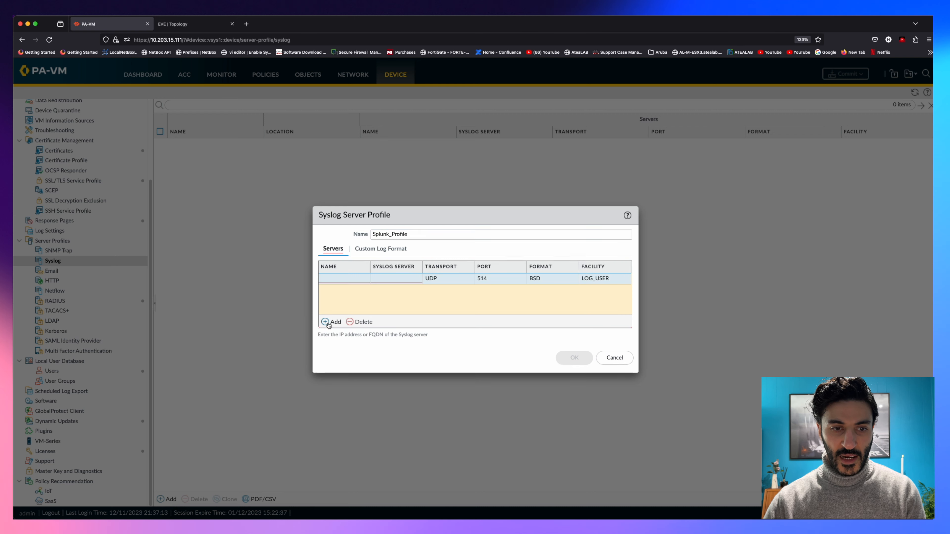
pyautogui.write('Splunk')
pyautogui.click(381, 277)
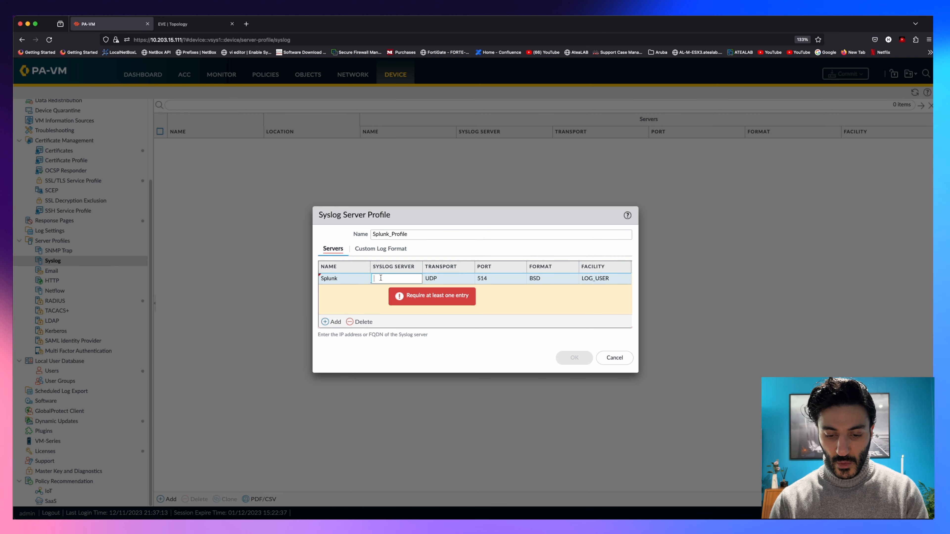
pyautogui.write('10.1.1.1')
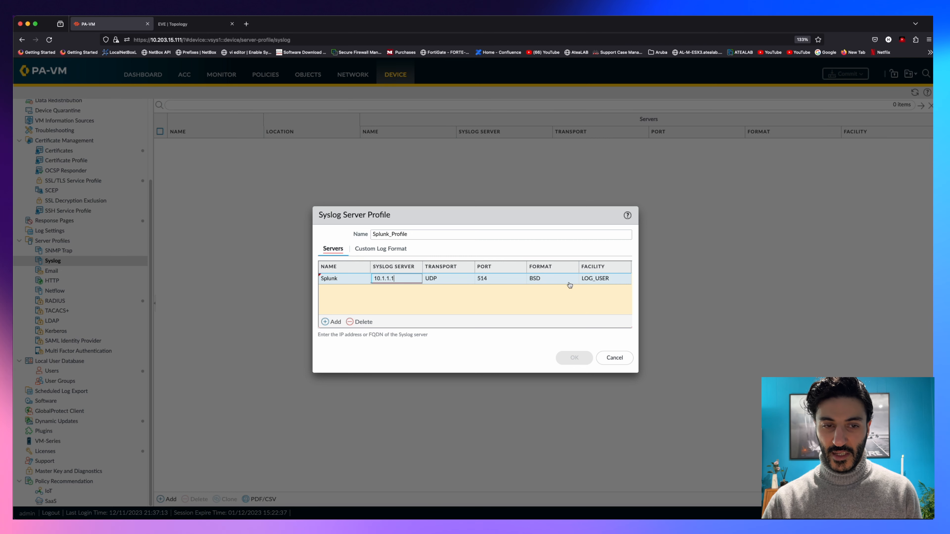
pyautogui.click(464, 308)
pyautogui.click(568, 358)
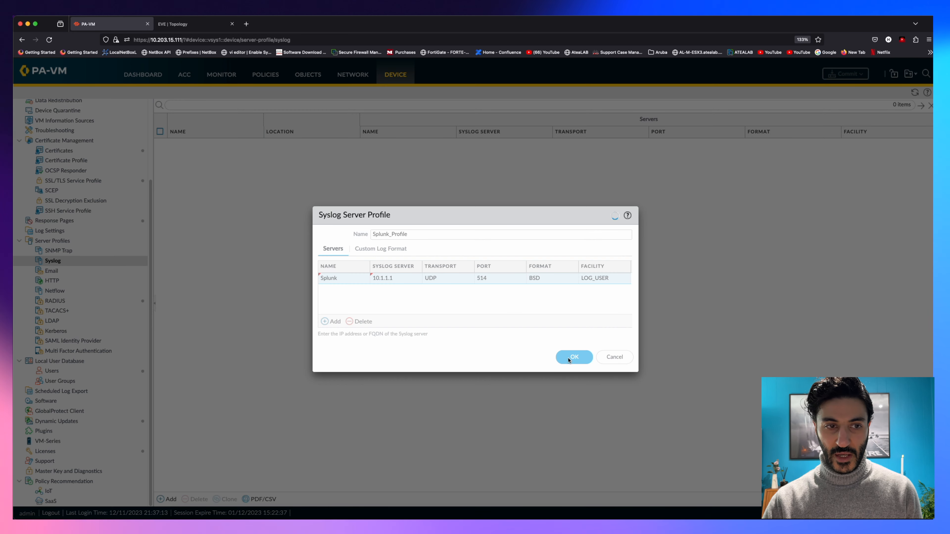
# - Start a new log forwarding profile named Splunk_Logs
pyautogui.click(305, 74)
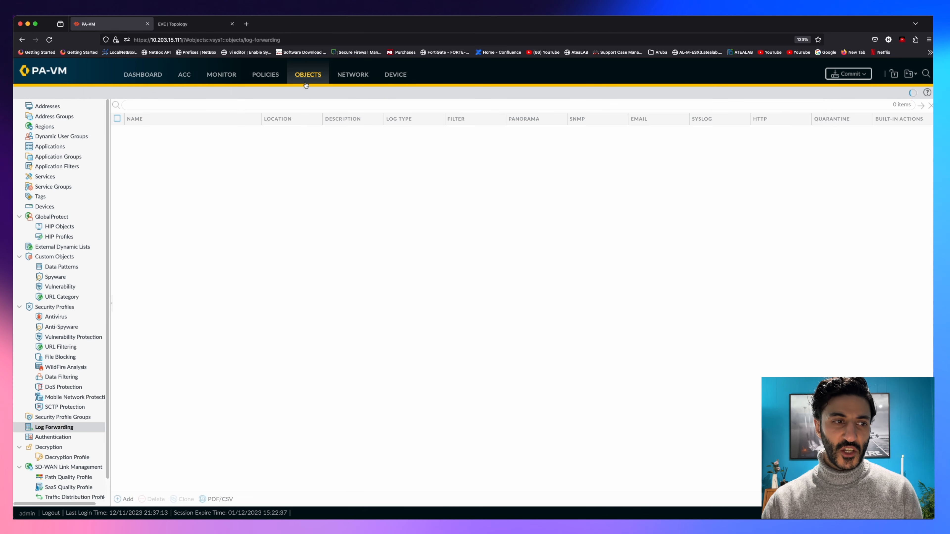
pyautogui.click(61, 428)
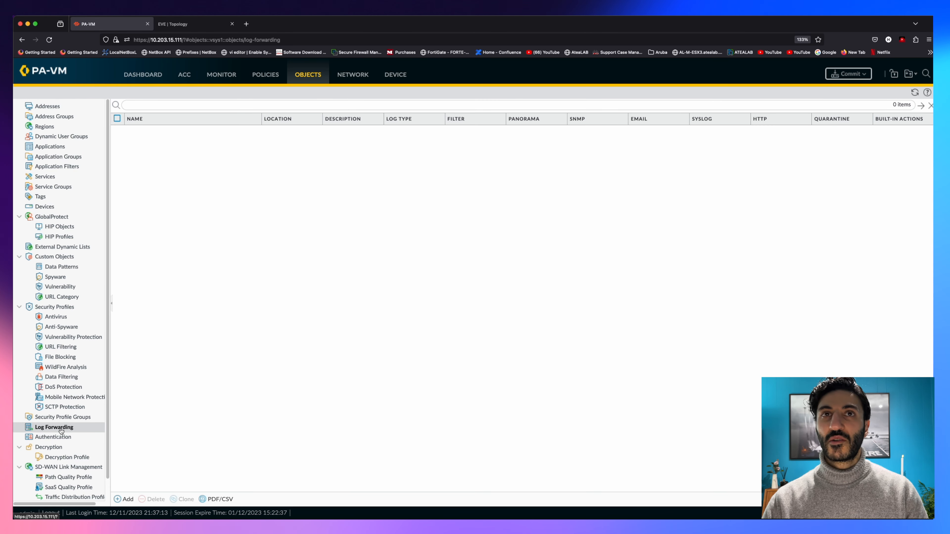
pyautogui.click(124, 499)
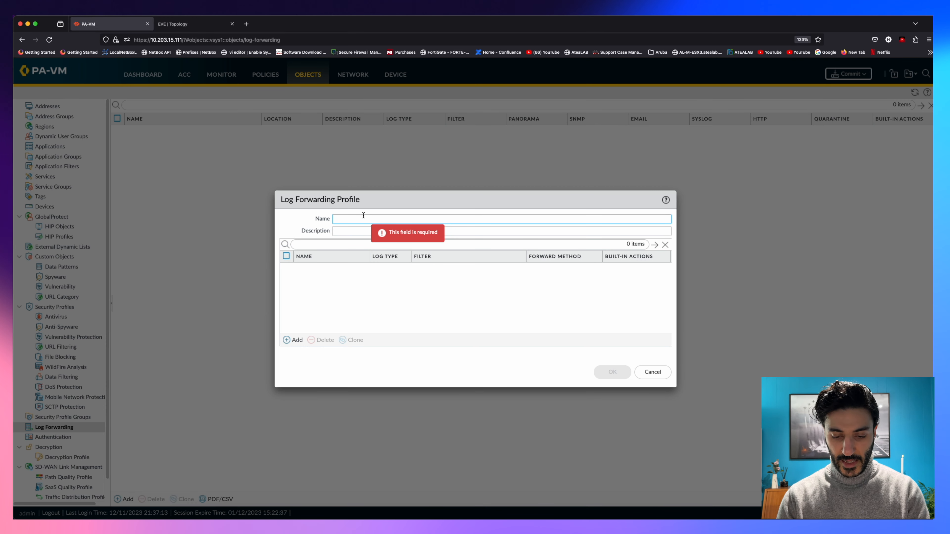
pyautogui.write('Splunk_Logs')
# - Add a match list entry named Splunk_Traffic that forwards all traffic logs to the Splunk_Profile syslog server
pyautogui.click(294, 343)
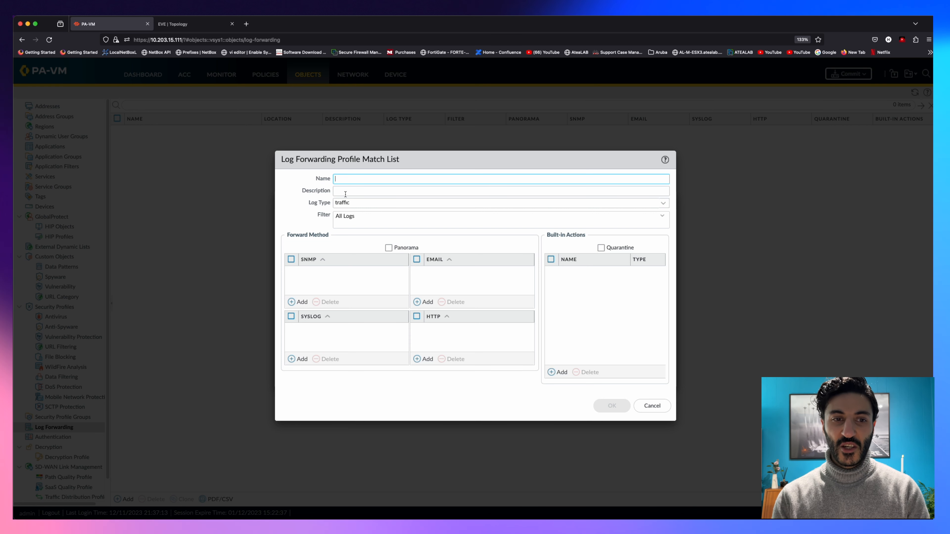
pyautogui.write('Splunk_Traffic')
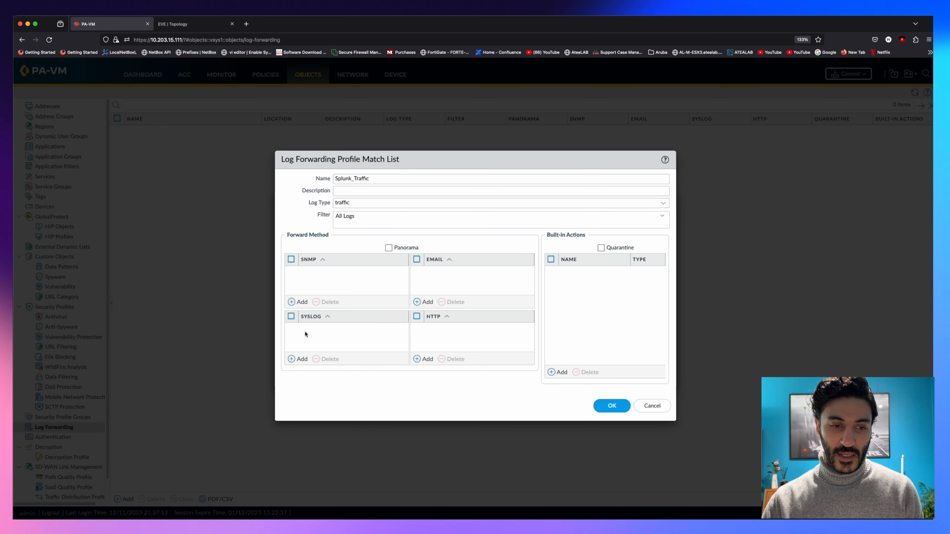
pyautogui.click(301, 361)
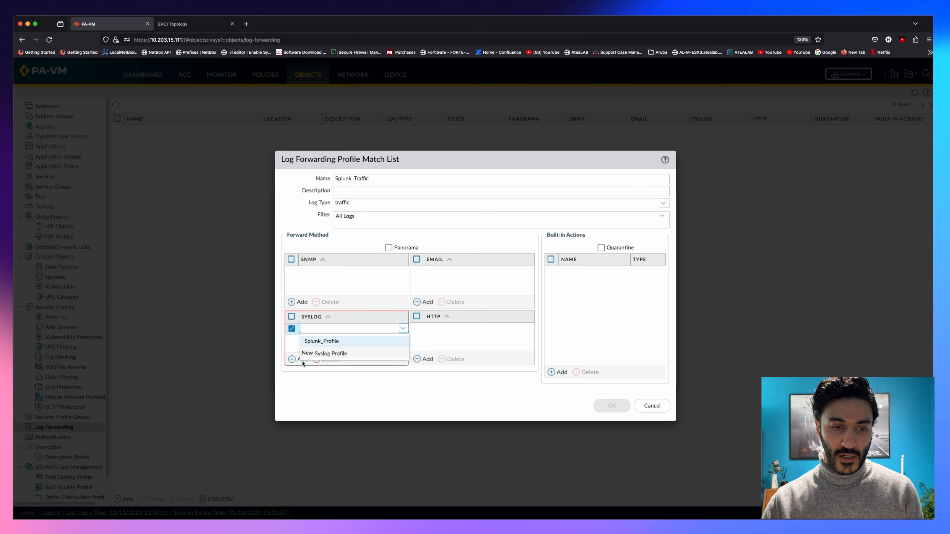
pyautogui.click(342, 344)
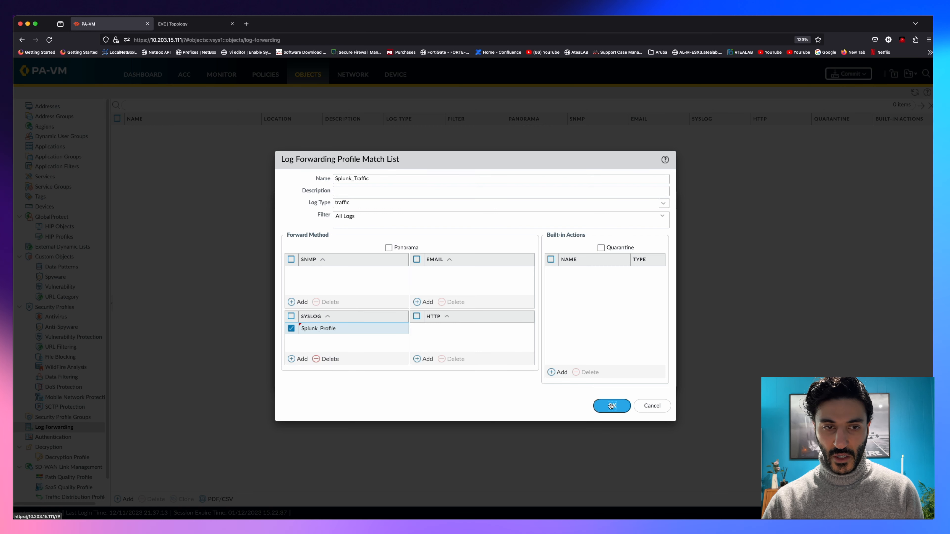
pyautogui.press('Return')
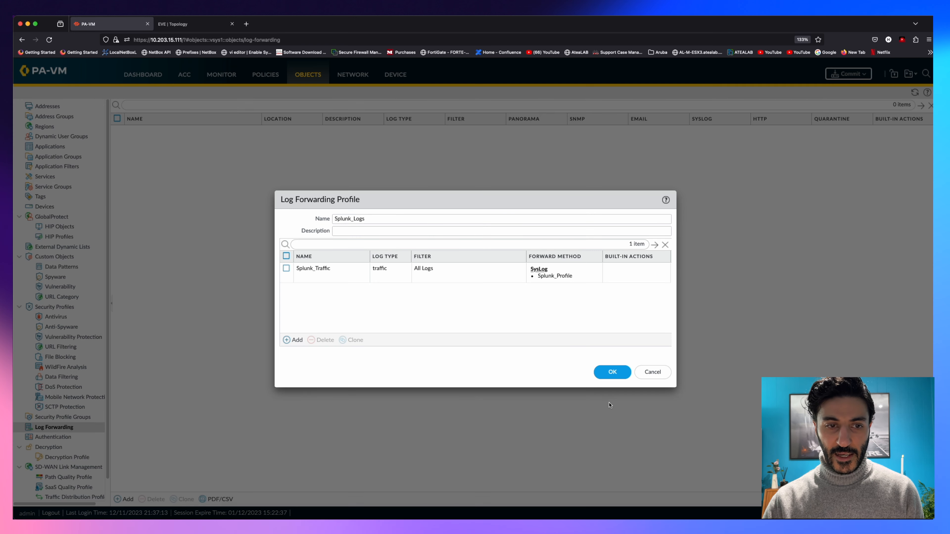
# - Add a match list entry named Splunk_URL that forwards all url logs to the Splunk_Profile syslog server, and save the log forwarding profile
pyautogui.click(292, 339)
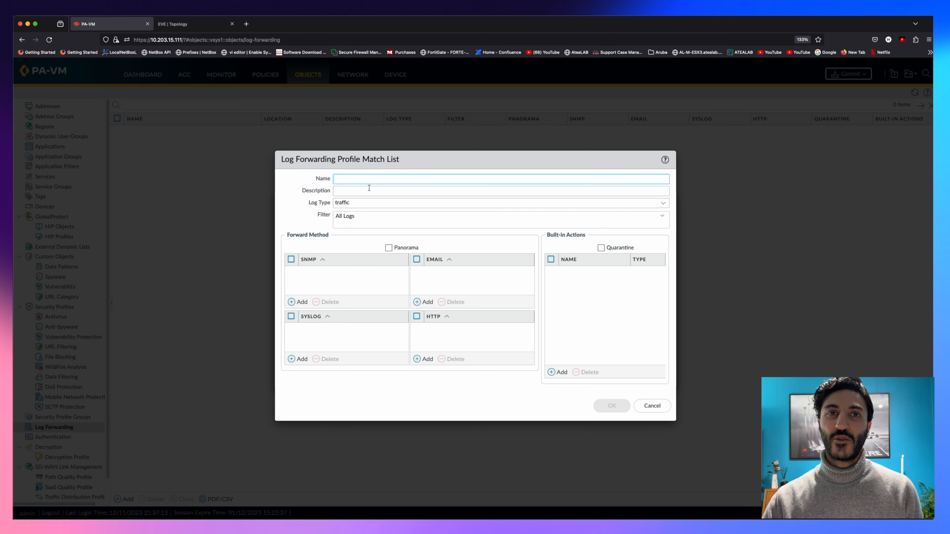
pyautogui.write('Splunk_URL')
pyautogui.click(365, 203)
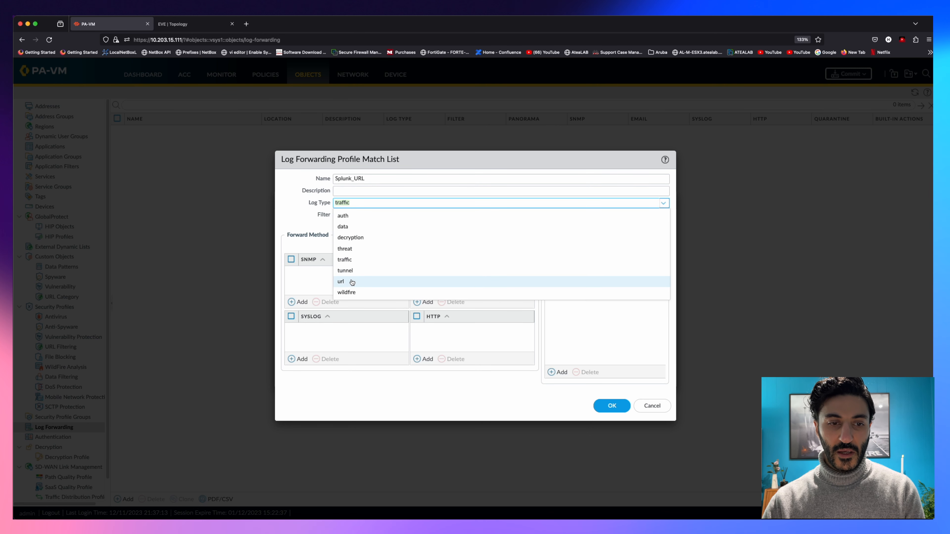
pyautogui.click(359, 283)
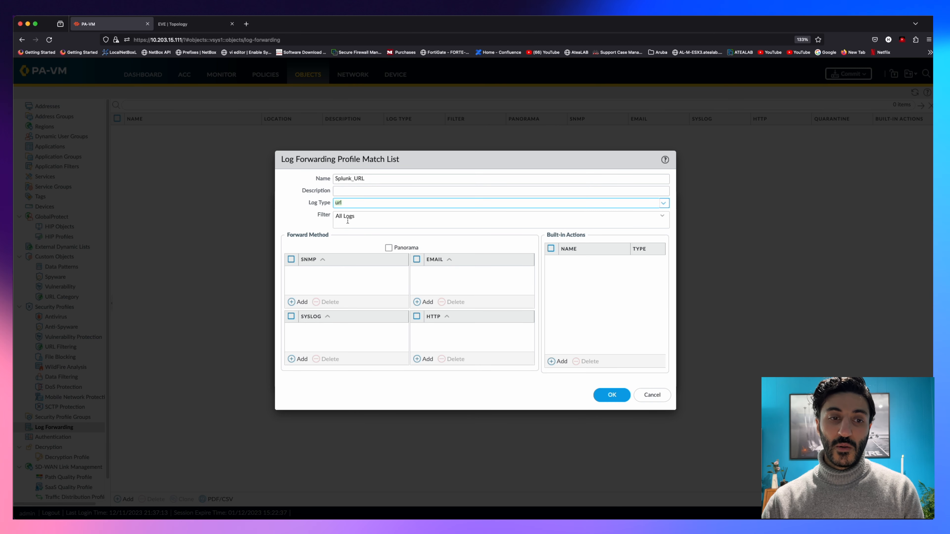
pyautogui.click(298, 358)
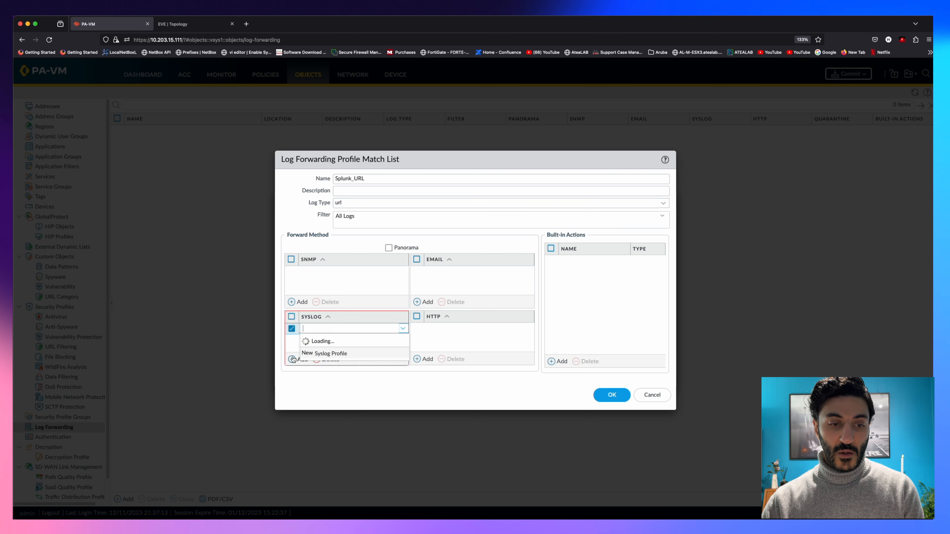
pyautogui.click(317, 340)
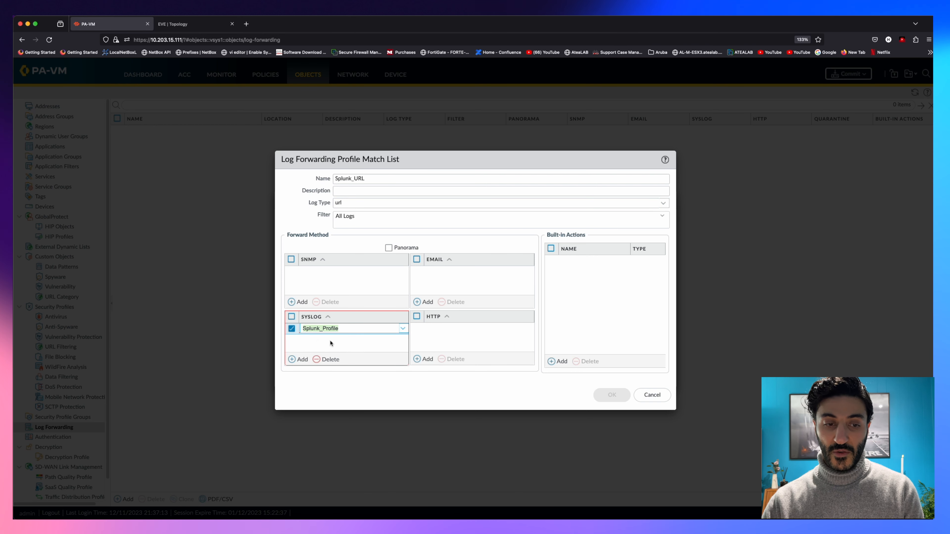
pyautogui.click(598, 395)
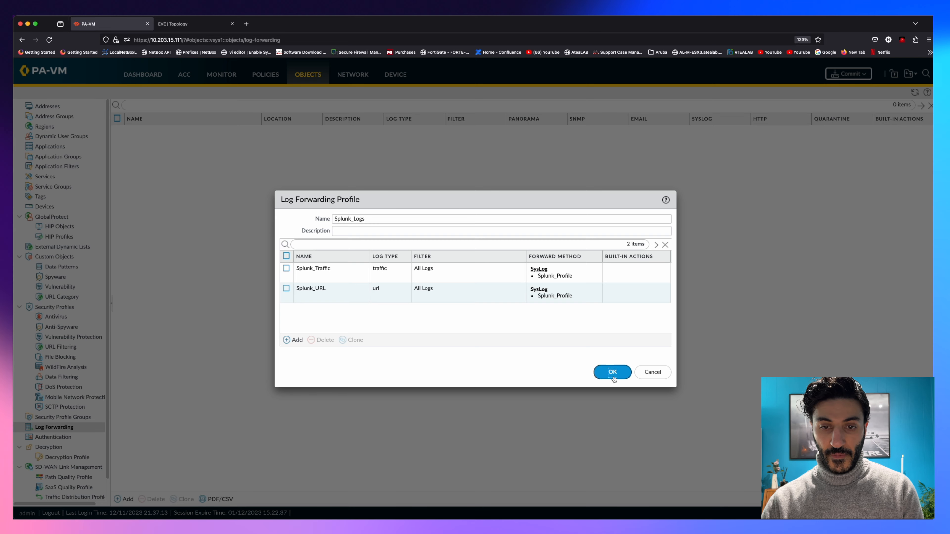
pyautogui.click(612, 372)
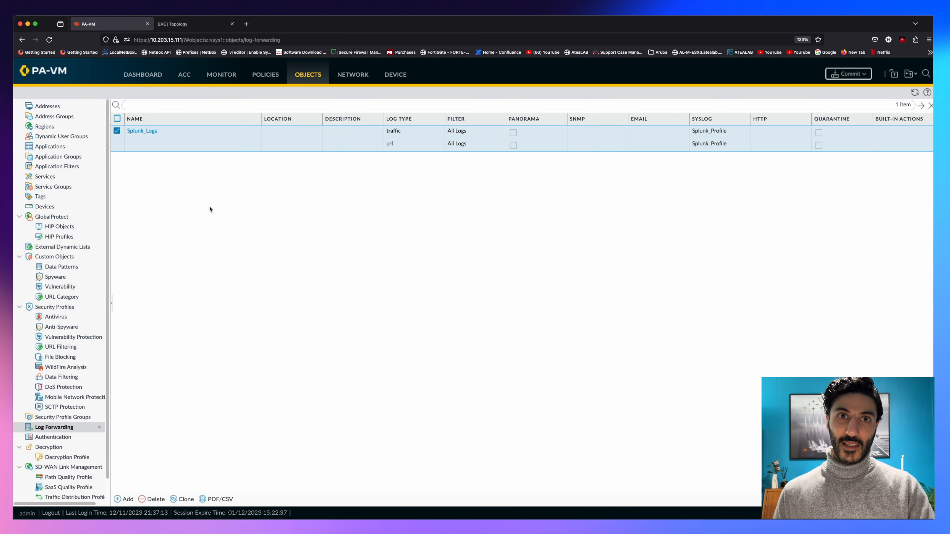
# - Set the IPv4 service route for Syslog to source interface ethernet1/1 and source address N-10.1.1.254-24, and save the service route configuration
pyautogui.click(195, 25)
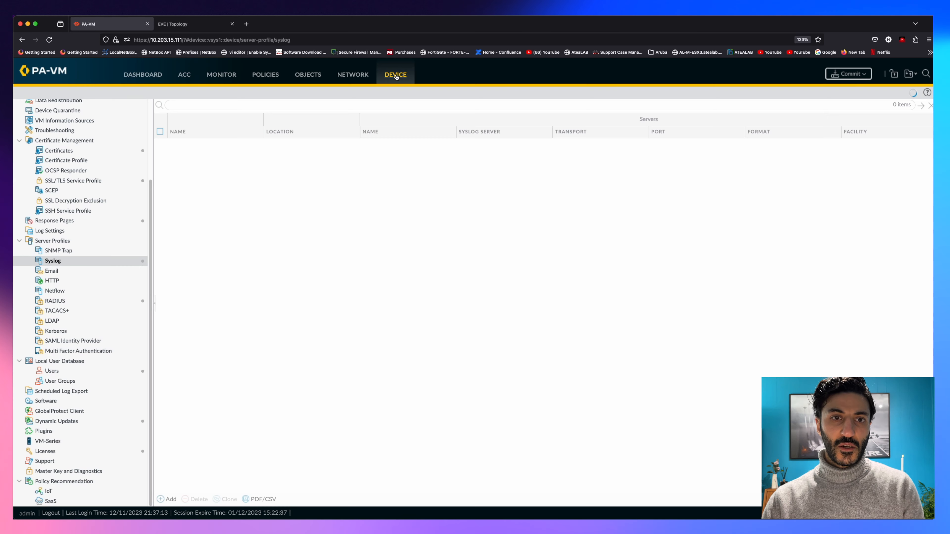
pyautogui.scroll(4, 107, 108)
pyautogui.click(107, 108)
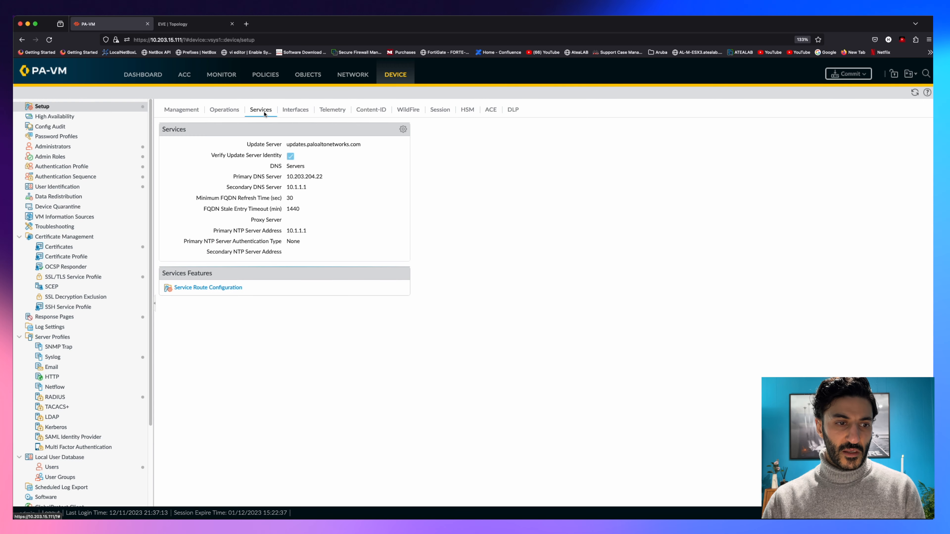
pyautogui.click(208, 291)
pyautogui.scroll(-5, 416, 274)
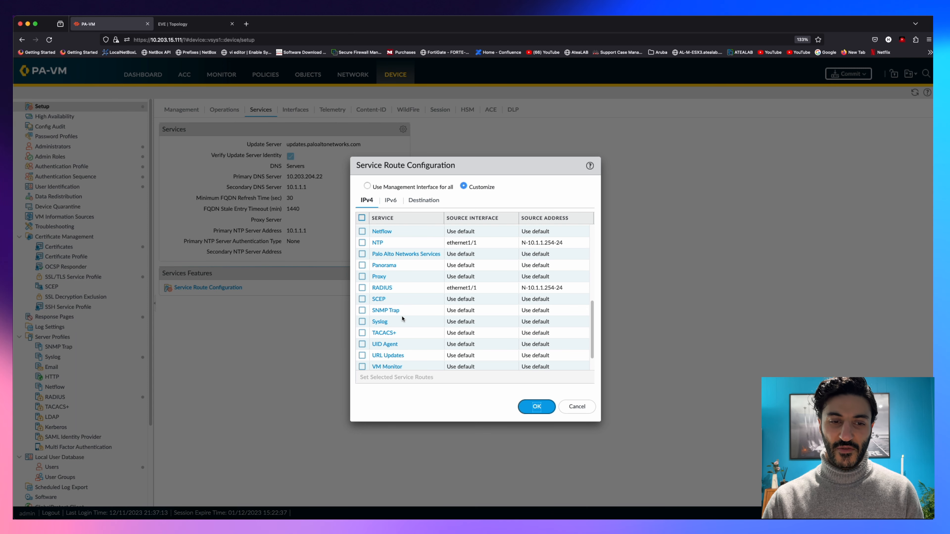
pyautogui.click(381, 322)
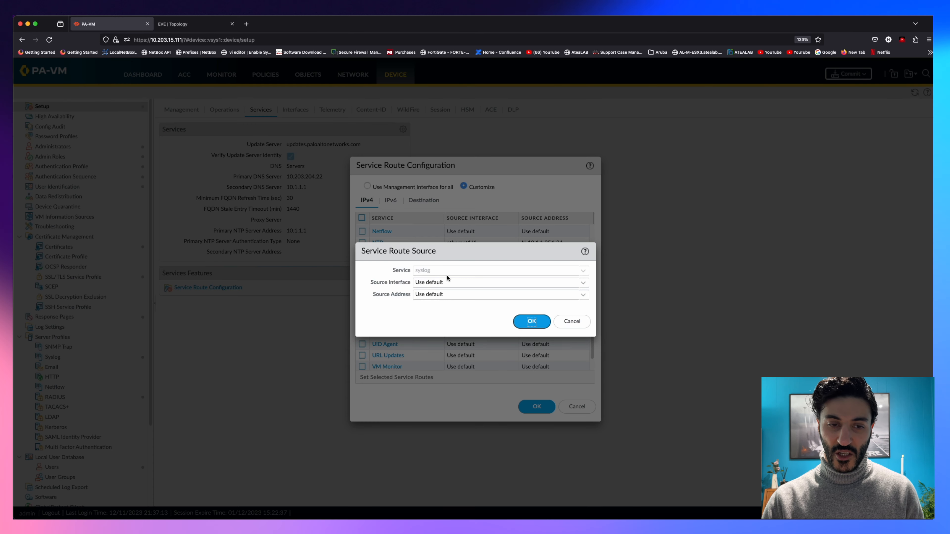
pyautogui.click(585, 284)
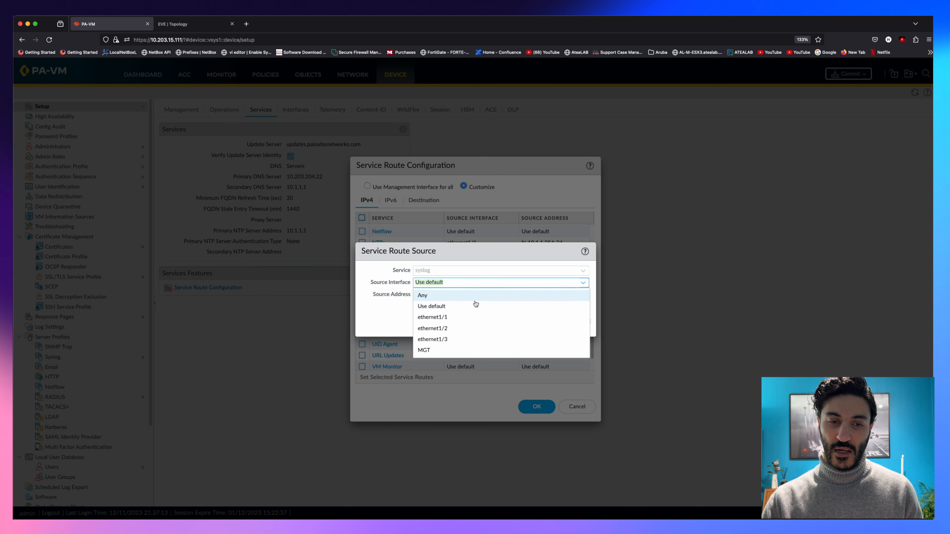
pyautogui.click(450, 317)
pyautogui.click(466, 294)
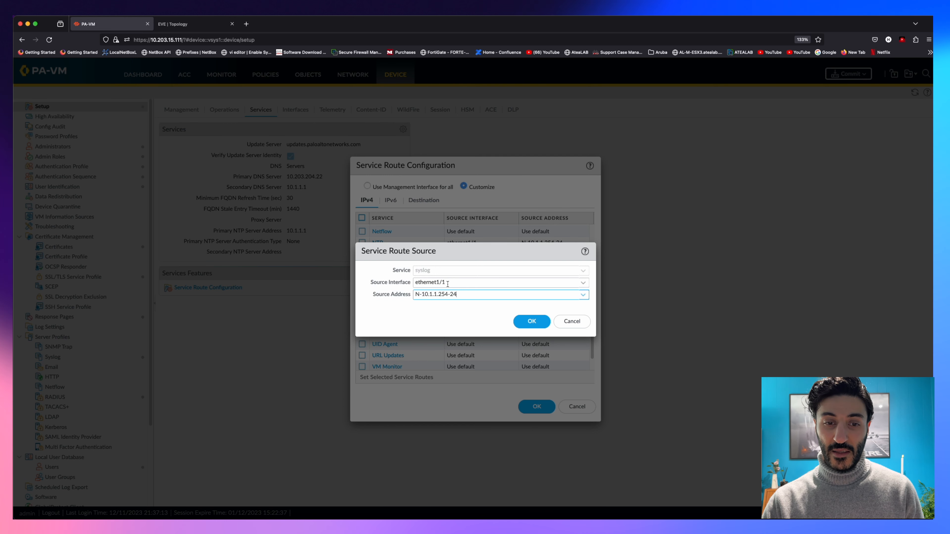
pyautogui.click(533, 322)
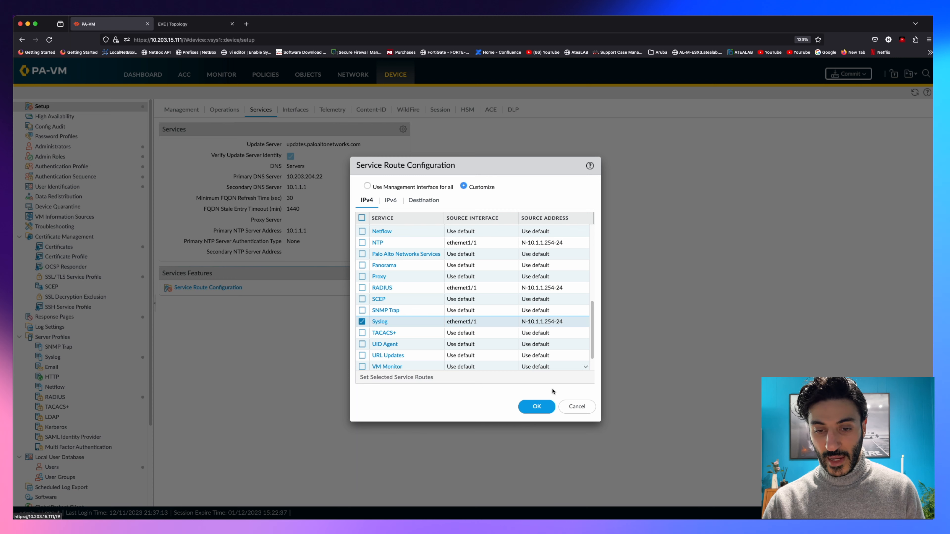
pyautogui.click(528, 406)
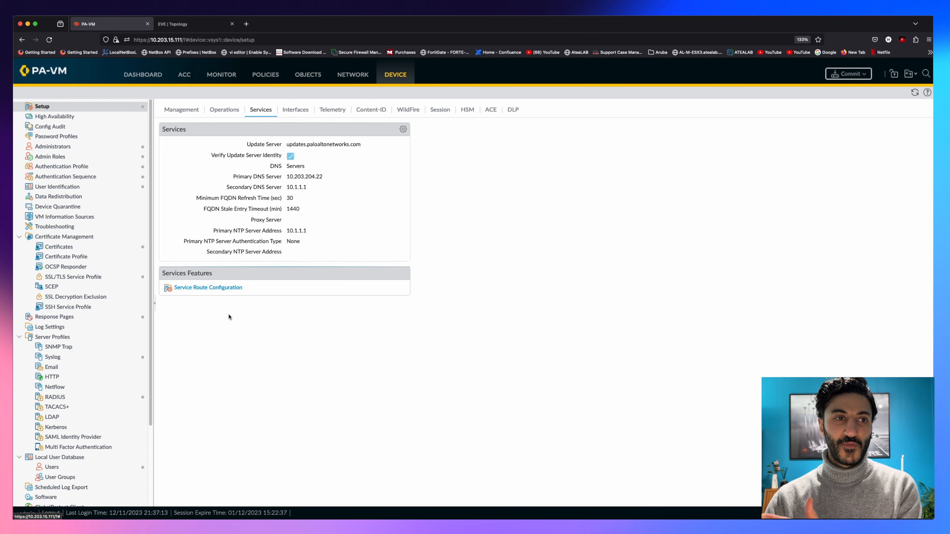
# - Set the GIA security policy rule's log forwarding to Splunk_Logs and save the rule
pyautogui.click(262, 74)
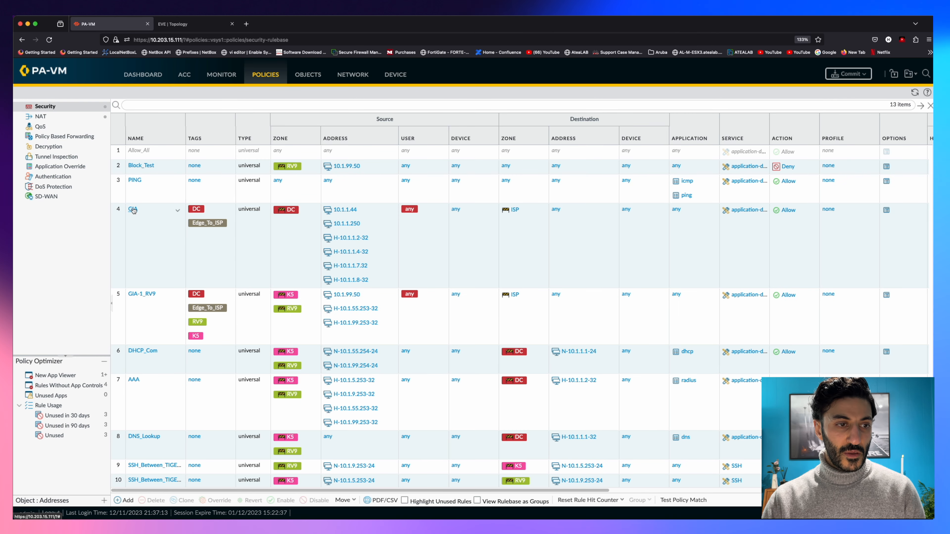
pyautogui.click(133, 209)
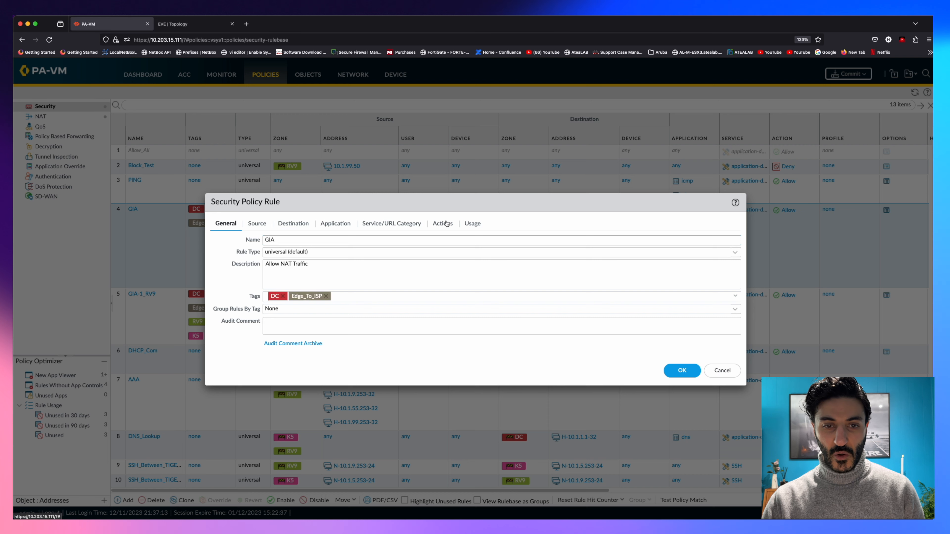
pyautogui.click(443, 224)
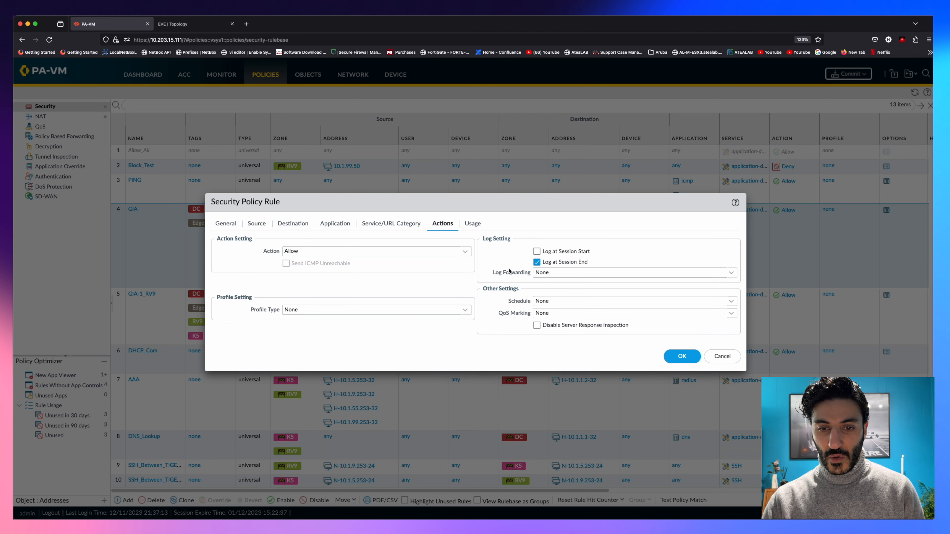
pyautogui.click(632, 273)
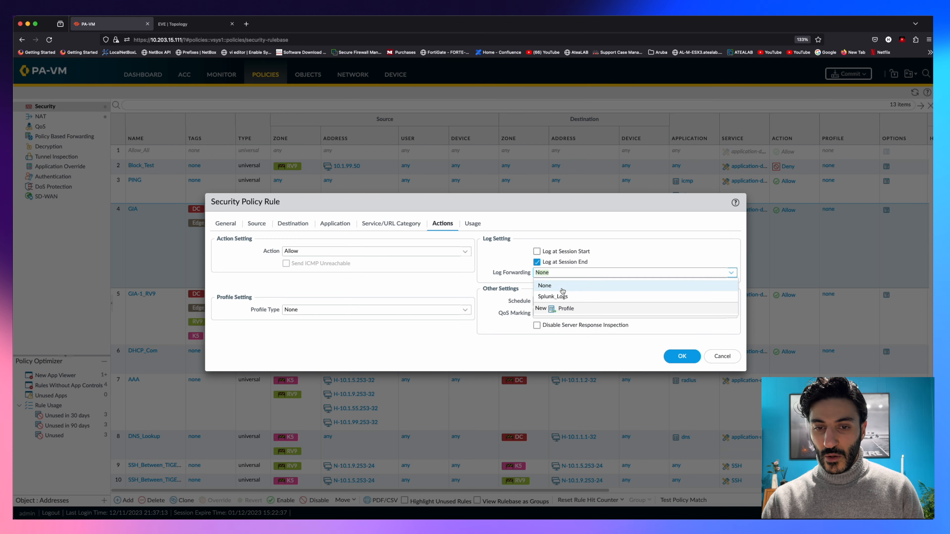
pyautogui.click(557, 299)
pyautogui.click(682, 356)
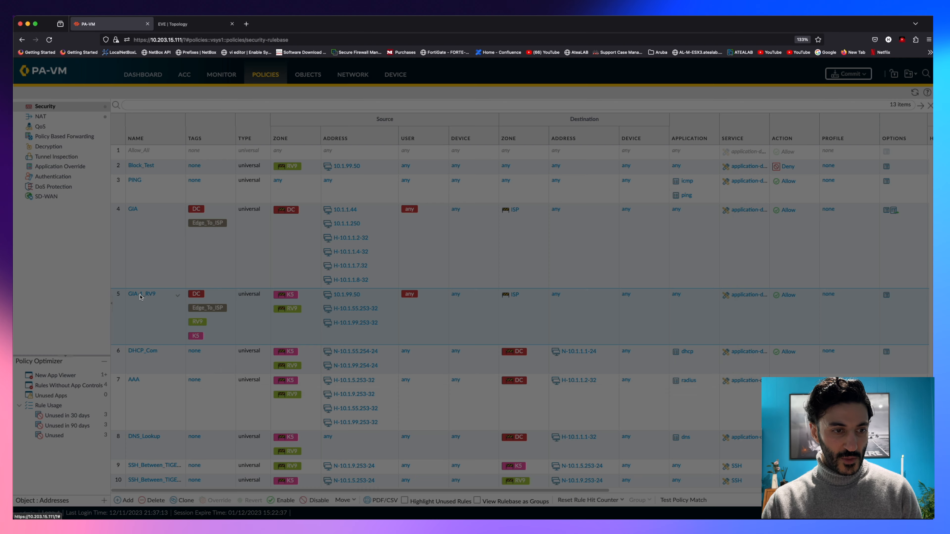
# - Set the GIA-1_RV9 security policy rule's log forwarding to Splunk_Logs and save the rule
pyautogui.click(141, 294)
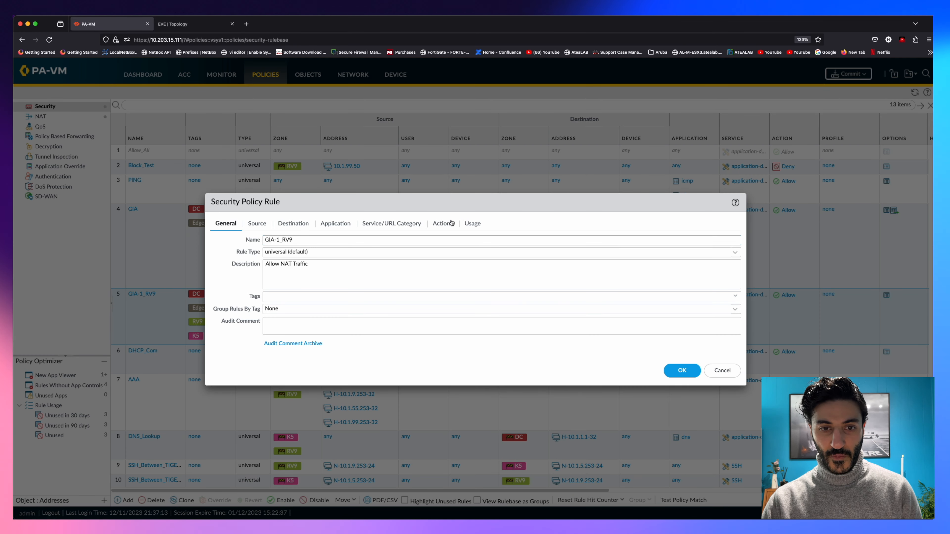
pyautogui.click(442, 223)
pyautogui.click(731, 273)
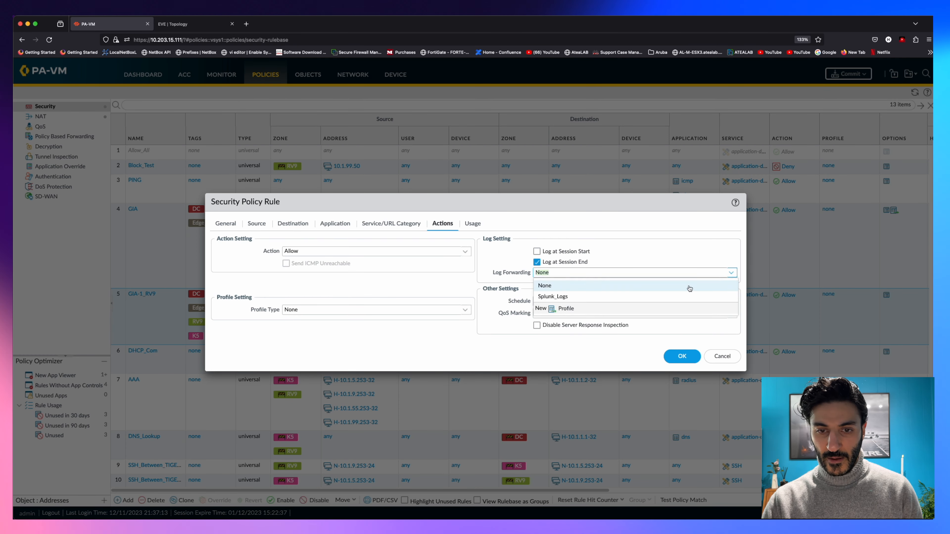
pyautogui.click(564, 299)
pyautogui.click(670, 355)
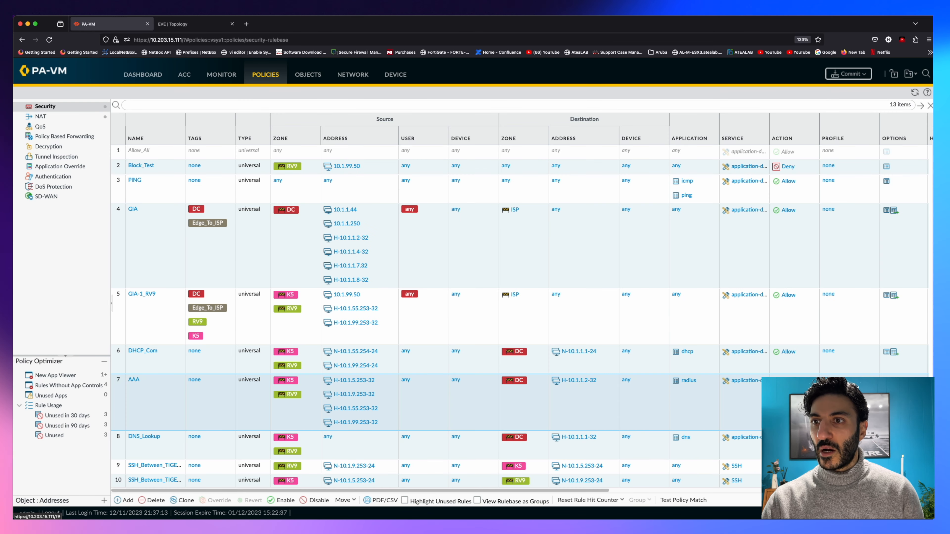
# - Commit all pending firewall changes and close the commit status once the commit finishes
pyautogui.click(846, 73)
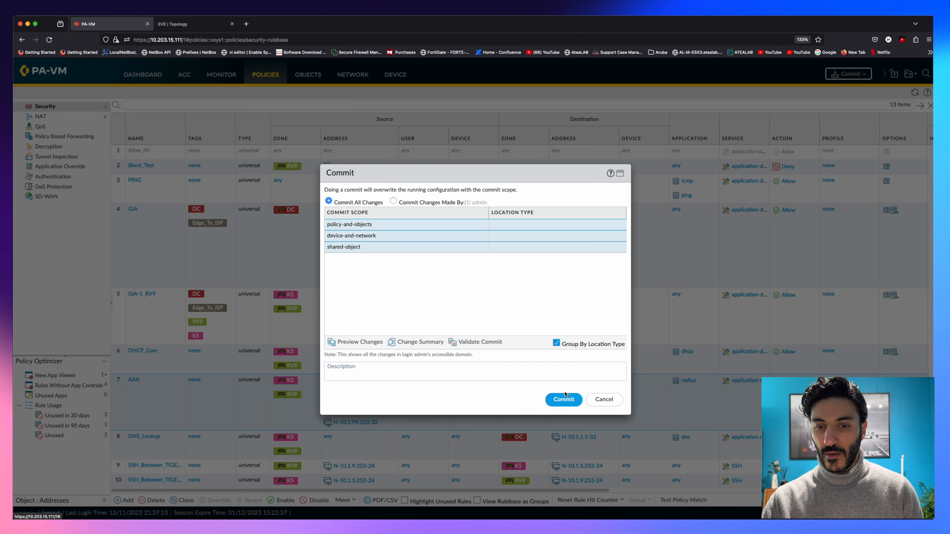
pyautogui.click(564, 399)
pyautogui.click(174, 19)
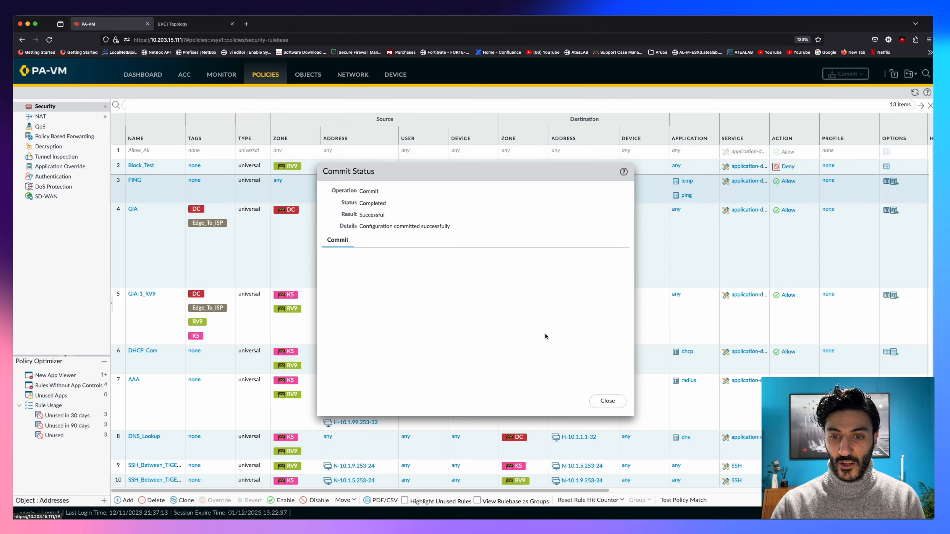
pyautogui.click(608, 401)
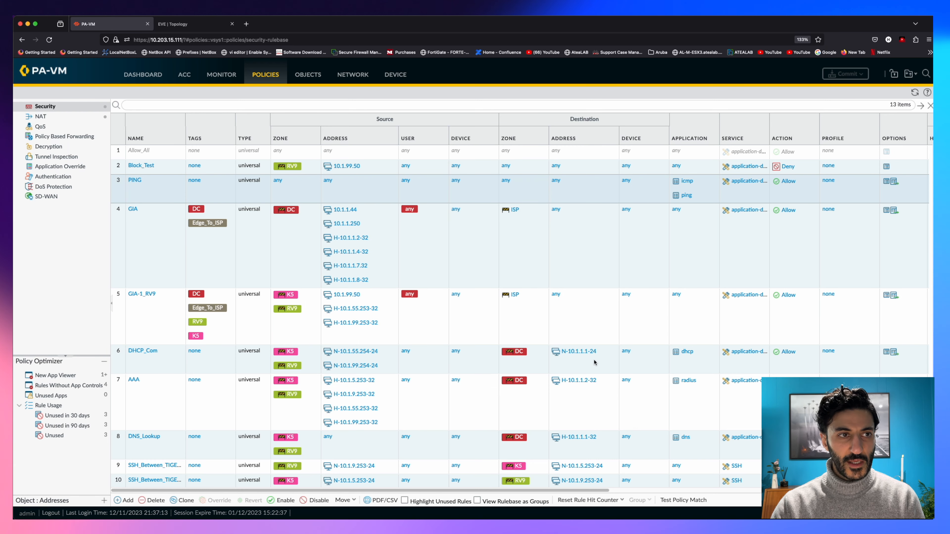
# - Switch to the TITI client's VNC console, accept the unencrypted connection, and open the live piano relaxing music video on YouTube
pyautogui.click(186, 25)
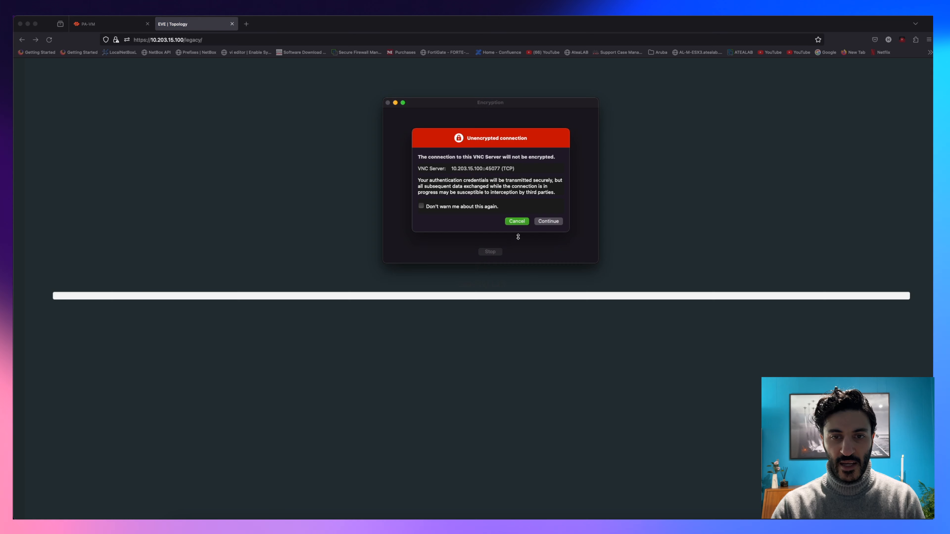
pyautogui.click(548, 221)
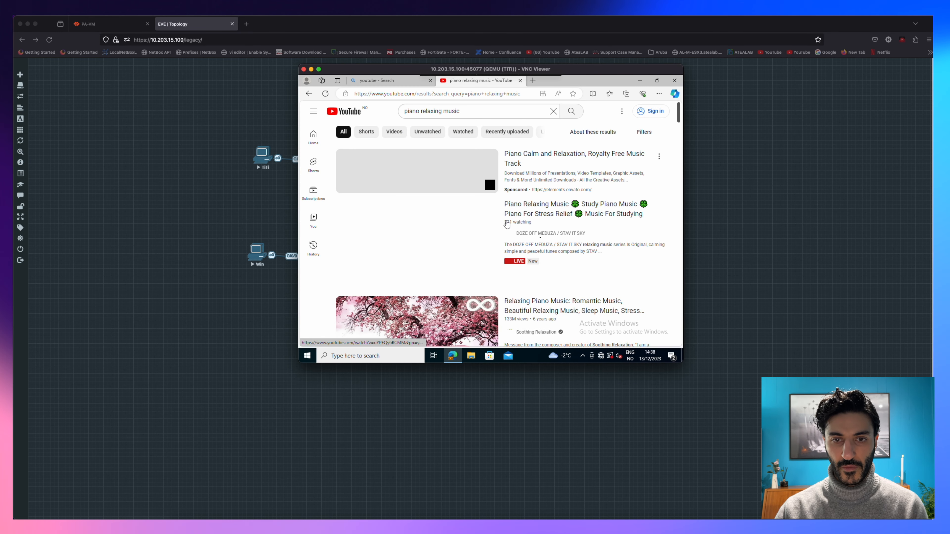
pyautogui.click(402, 262)
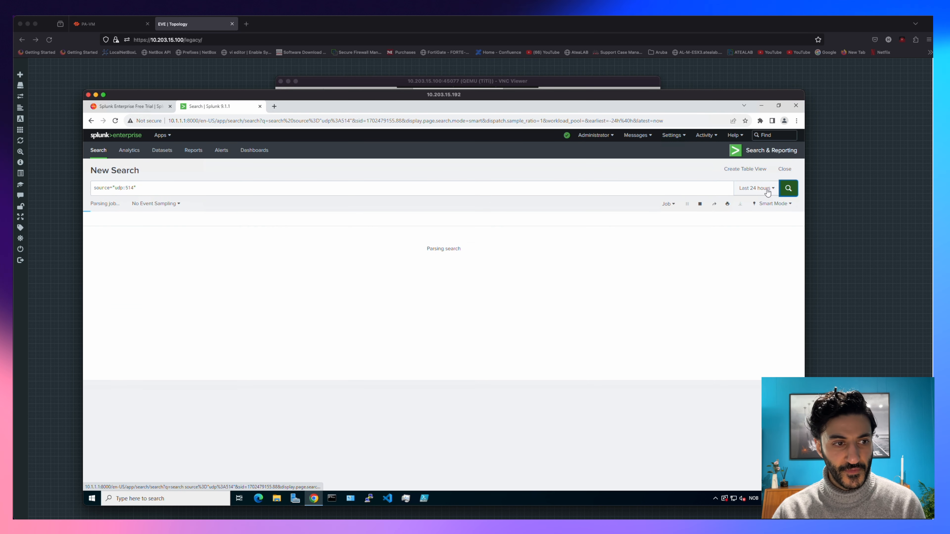
# - Inspect the field details of the newest udp:514 event in Splunk, then collapse the event
pyautogui.scroll(-2, 194, 236)
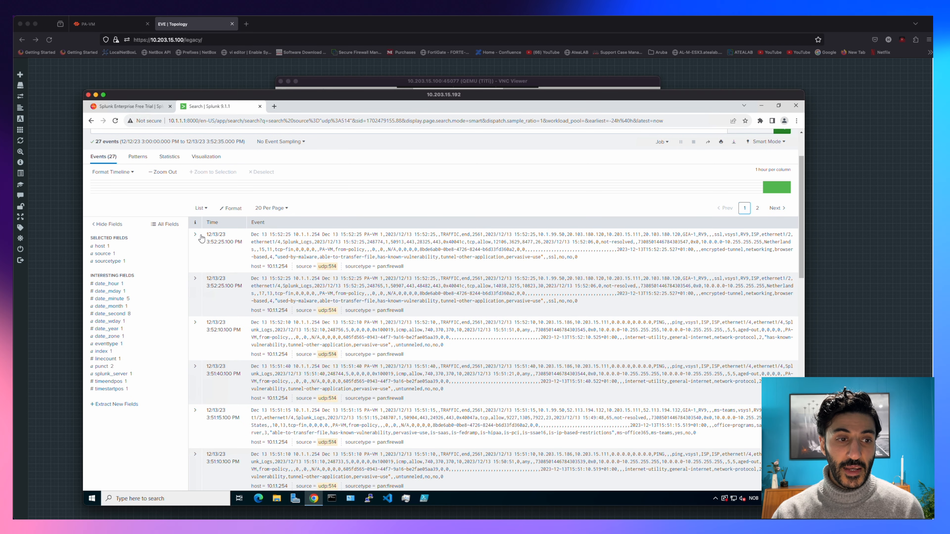
pyautogui.click(195, 235)
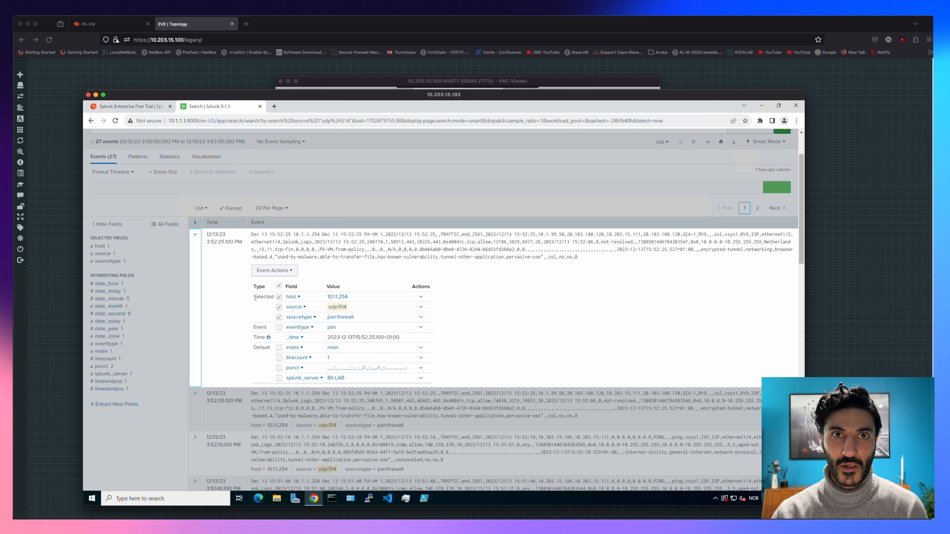
pyautogui.click(194, 235)
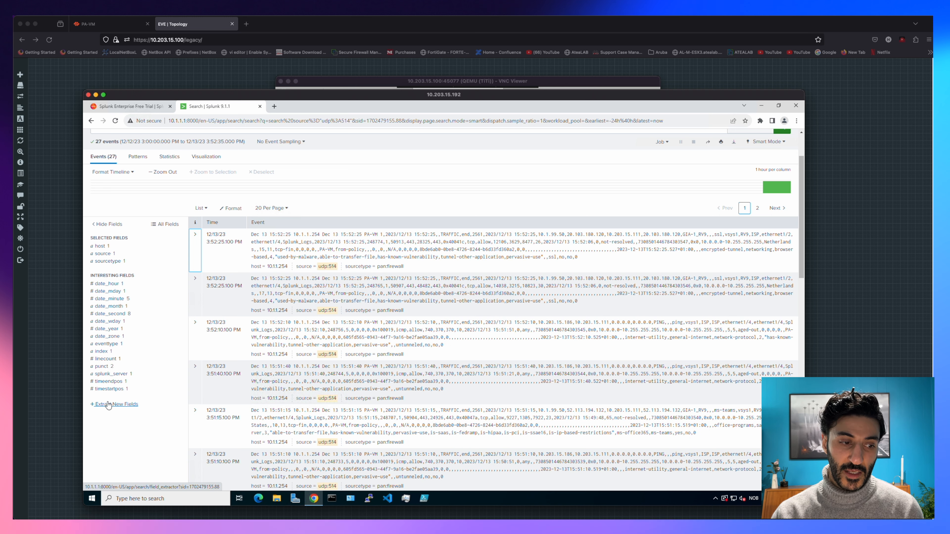
# - Start a new field extraction with the newest TRAFFIC event as the sample and Regular Expression as the method
pyautogui.click(108, 405)
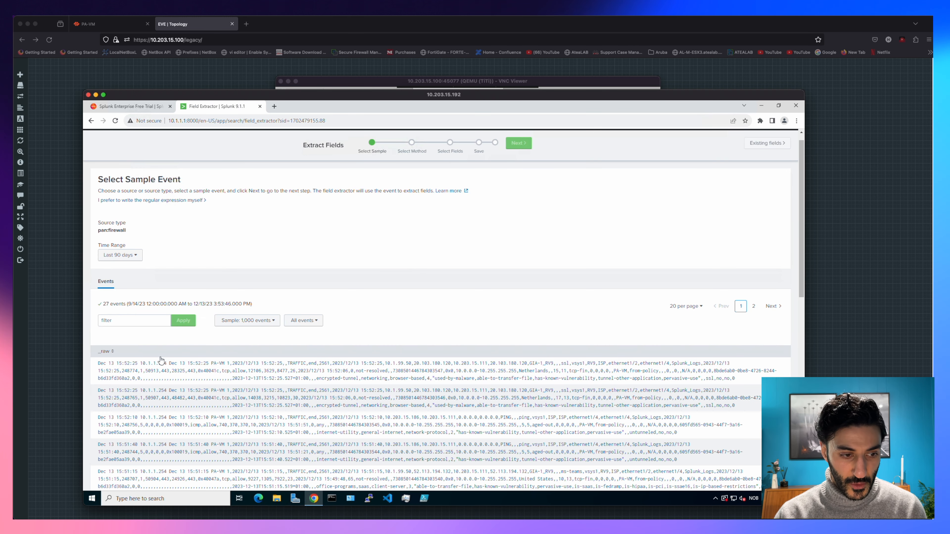
pyautogui.click(120, 366)
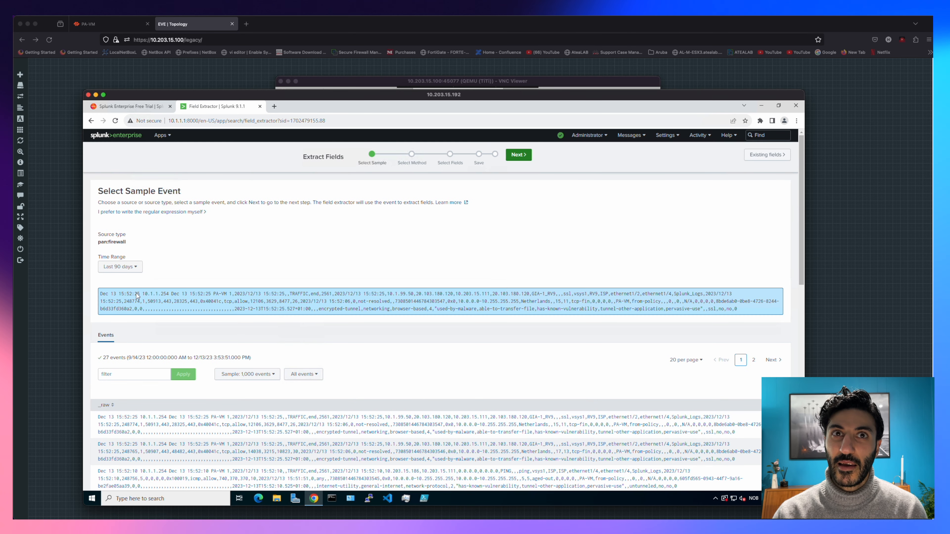
pyautogui.click(518, 155)
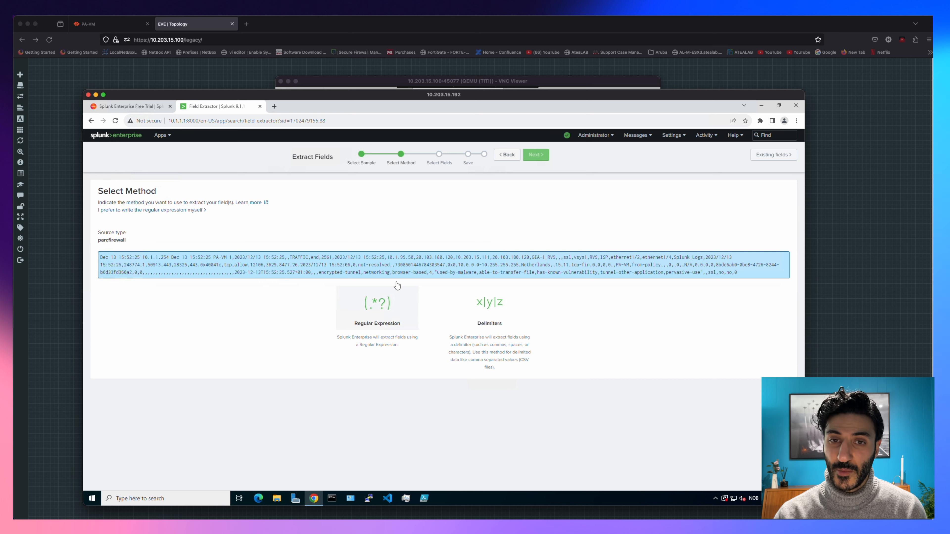
pyautogui.click(378, 310)
pyautogui.click(549, 154)
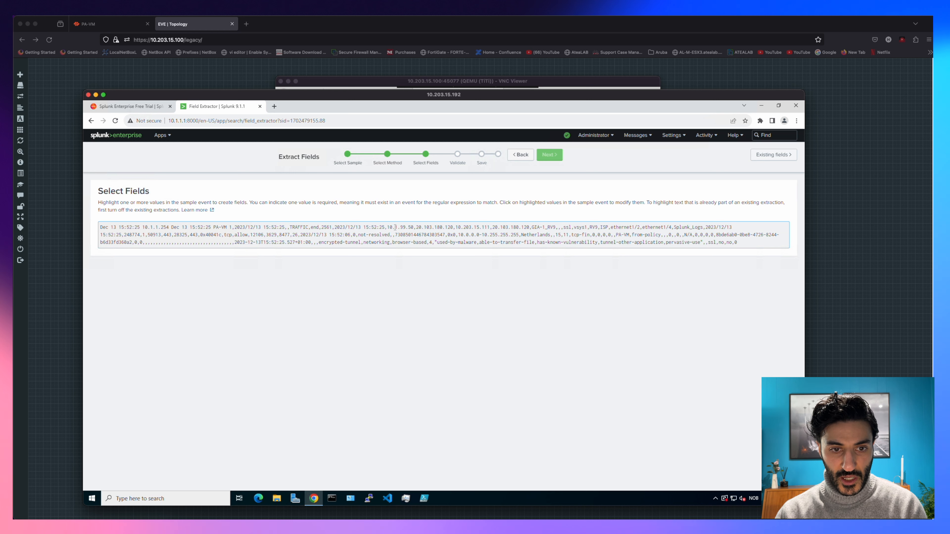
# - Extract 10.1.99.50 from the sample event as src_ip and 20.103.180.120 as dest_ip
pyautogui.moveTo(388, 227); pyautogui.dragTo(414, 227)
pyautogui.write('src_ip')
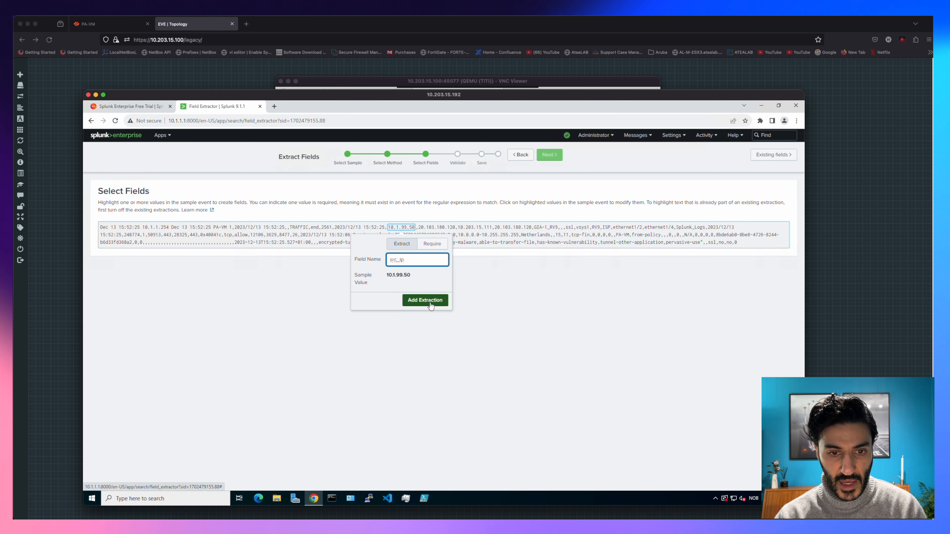
pyautogui.click(429, 302)
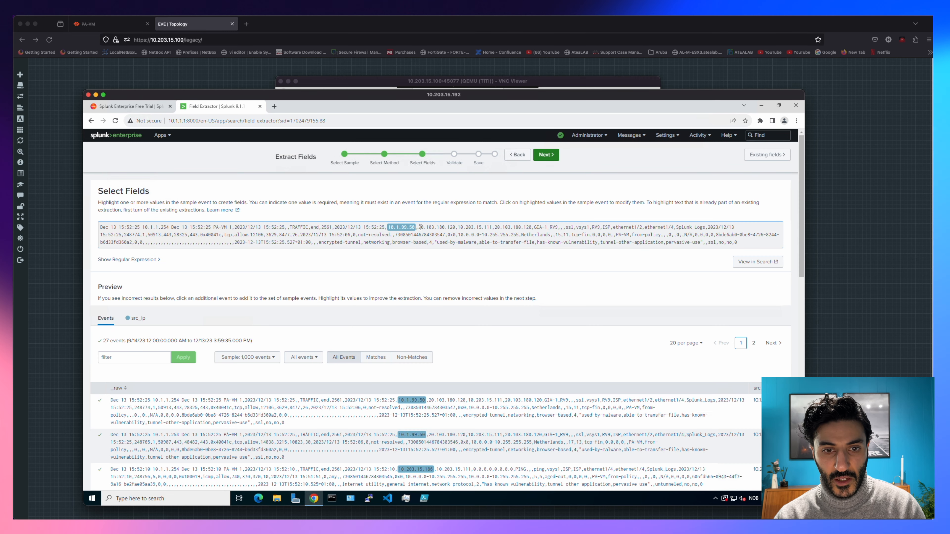
pyautogui.moveTo(418, 227); pyautogui.dragTo(455, 227)
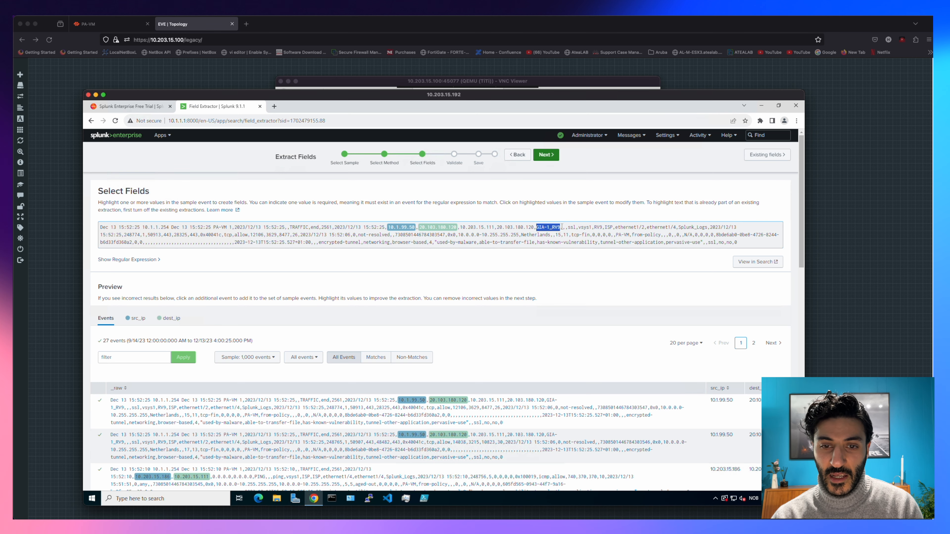
# - Check the GIA-1_RV9 rule name in the firewall's security policies and extract that value in Splunk as rule
pyautogui.click(107, 24)
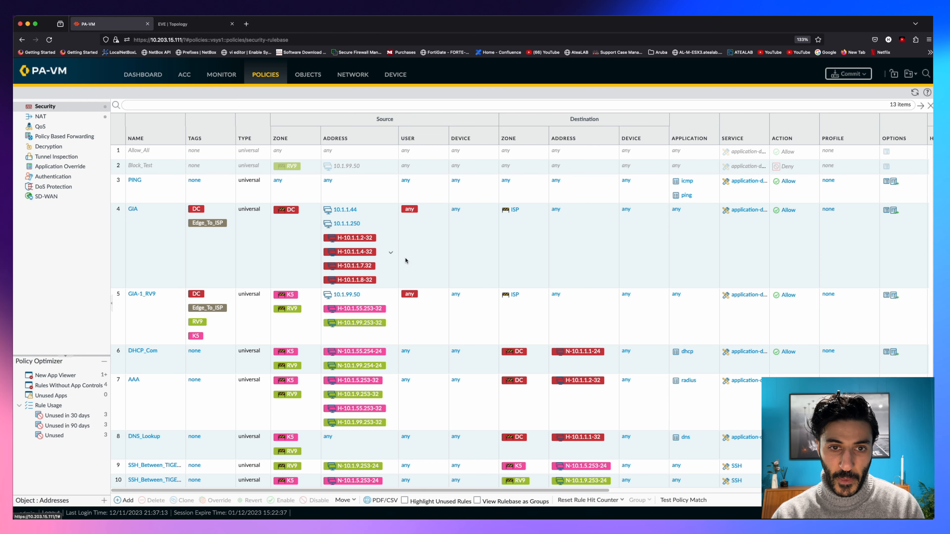
pyautogui.click(448, 517)
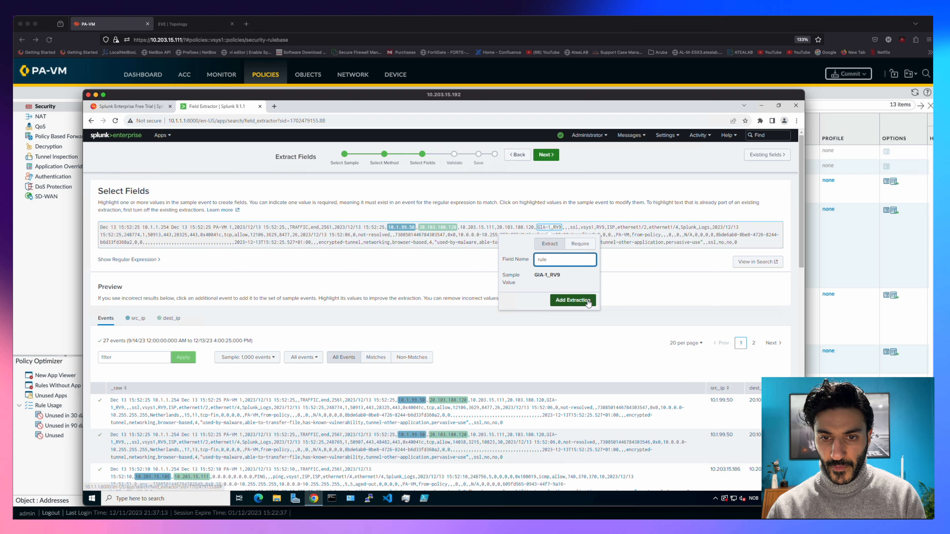
pyautogui.click(573, 300)
# - Extract the value 443 after 50913 in the sample event as dest_port
pyautogui.moveTo(163, 235); pyautogui.dragTo(173, 235)
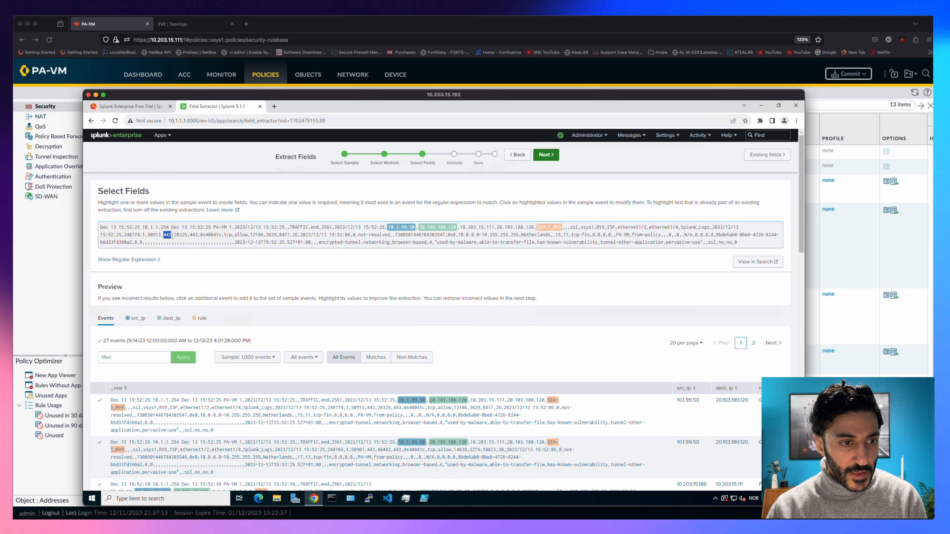
pyautogui.write('dest_port')
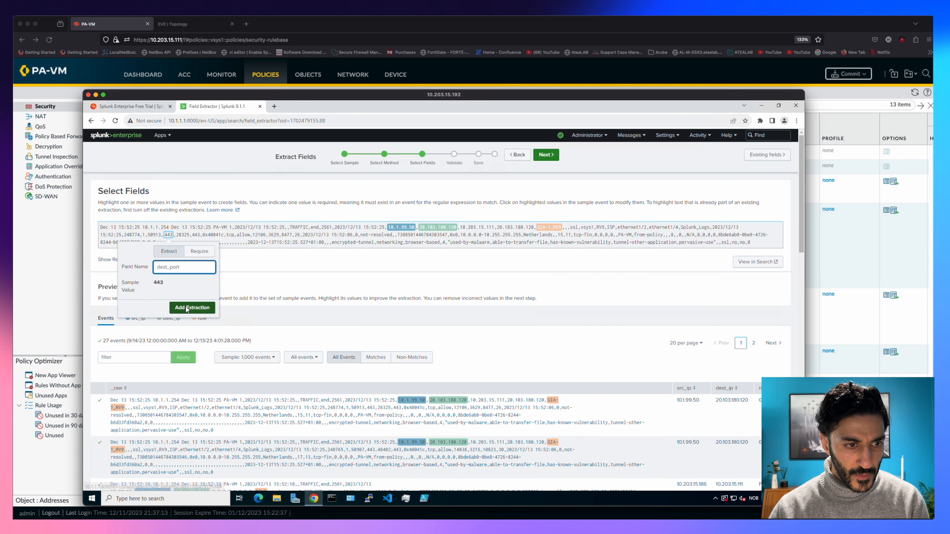
pyautogui.click(191, 308)
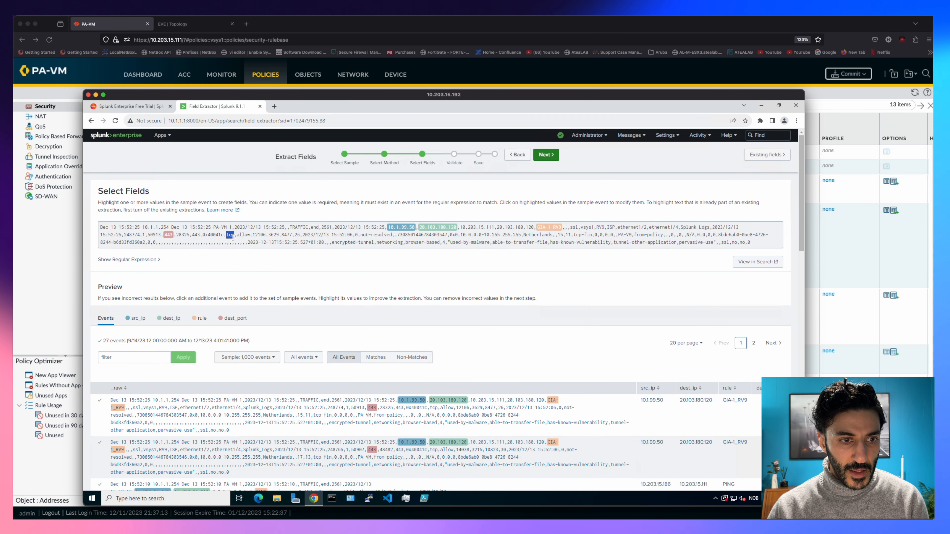
# - Extract tcp from the sample event as protocol and allow as action
pyautogui.write('protocol')
pyautogui.click(252, 309)
pyautogui.moveTo(240, 235); pyautogui.dragTo(252, 235)
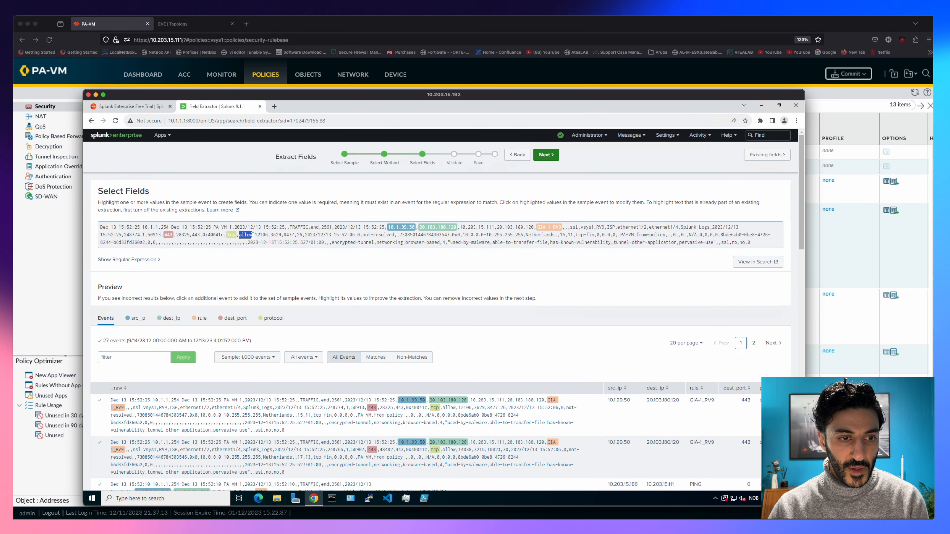
pyautogui.write('action')
pyautogui.click(275, 308)
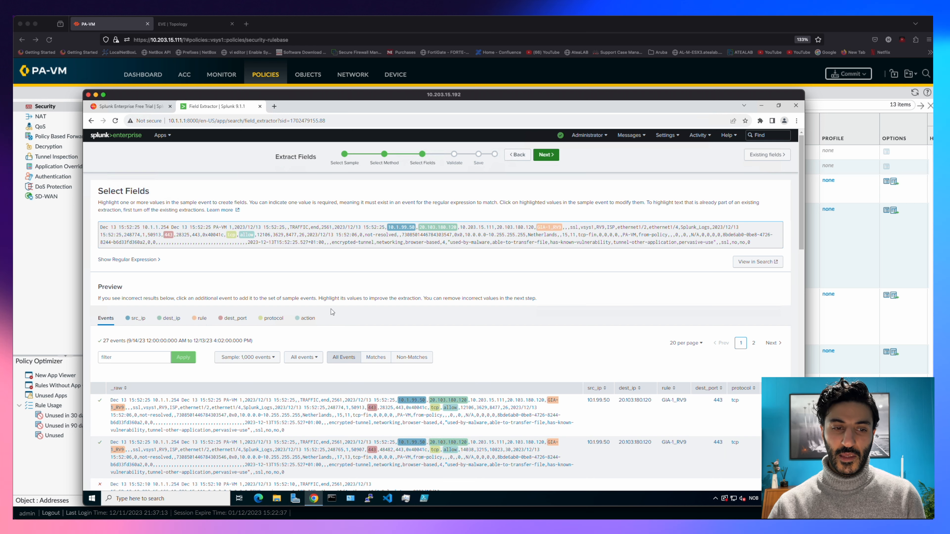
# - Proceed through validation without changes and save the field extraction with Owner permissions
pyautogui.click(552, 159)
pyautogui.click(546, 155)
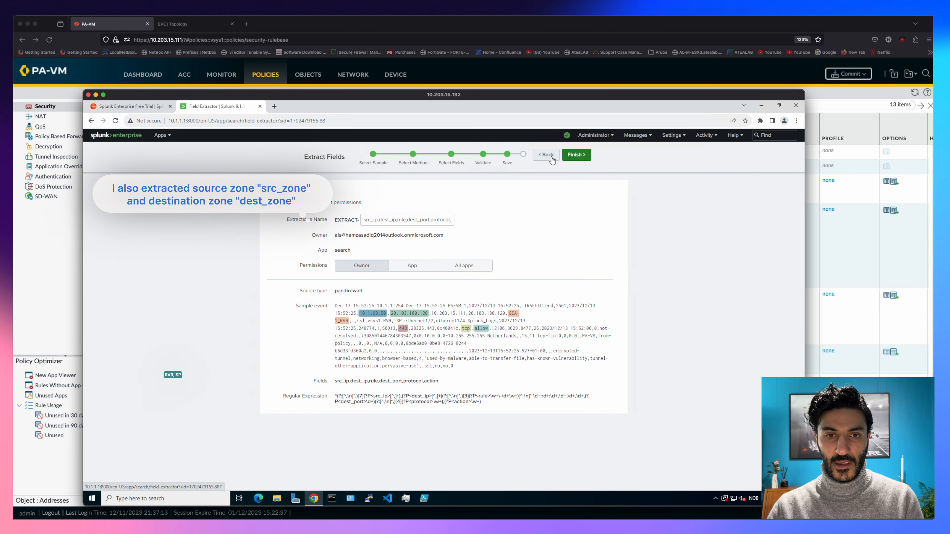
pyautogui.click(577, 155)
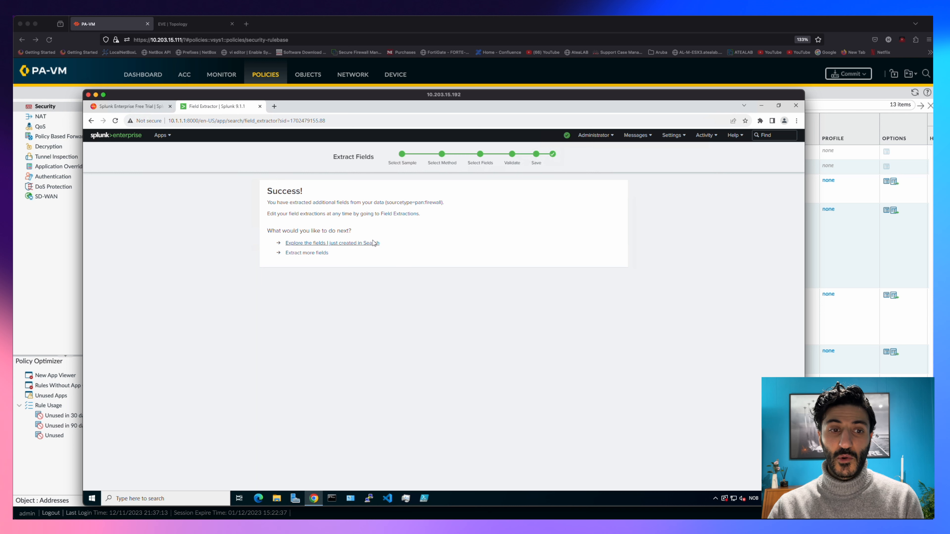
# - Explore the extracted fields in Search and review the values of action, rule, src_ip and dest_ip
pyautogui.click(361, 244)
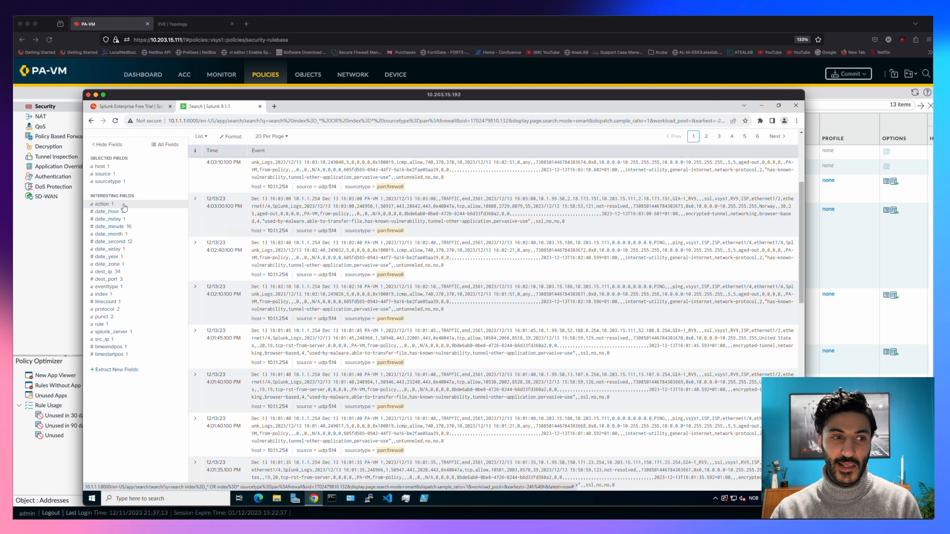
pyautogui.click(123, 207)
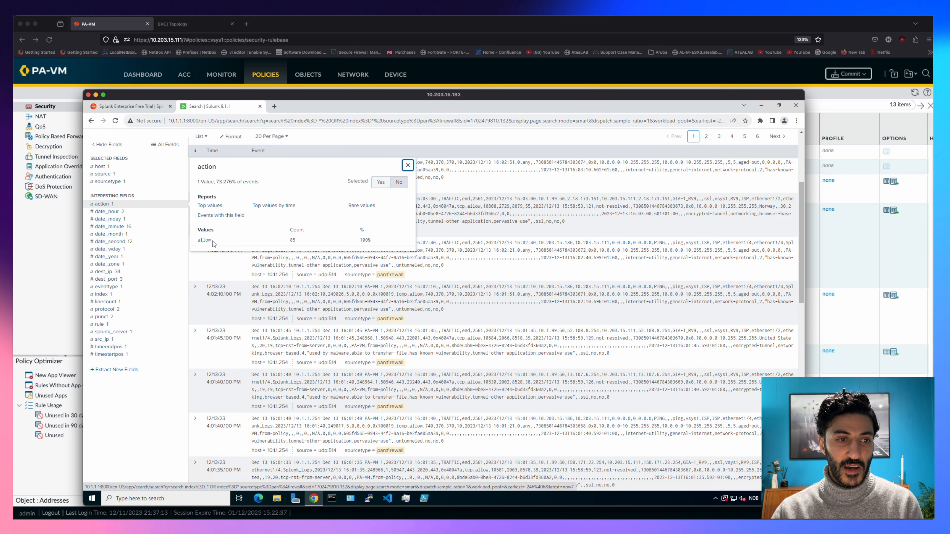
pyautogui.click(127, 324)
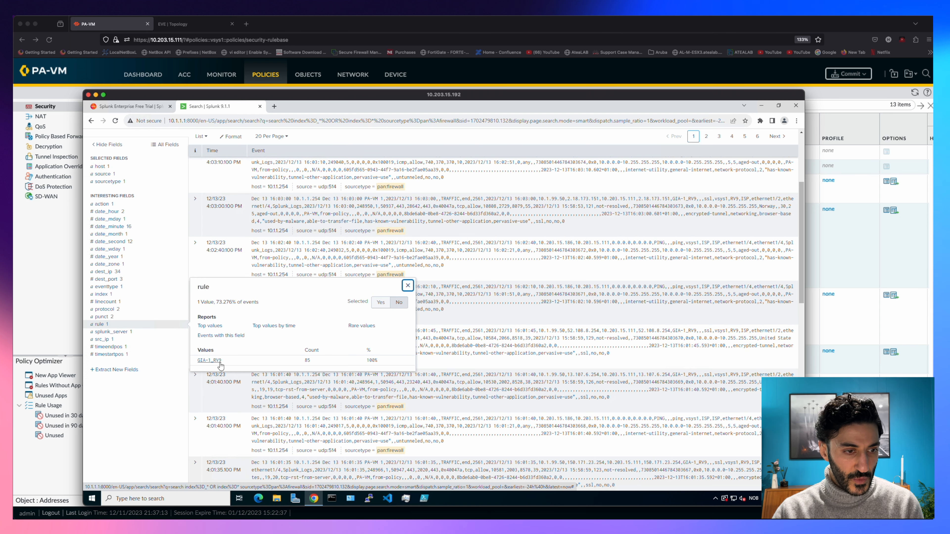
pyautogui.click(120, 339)
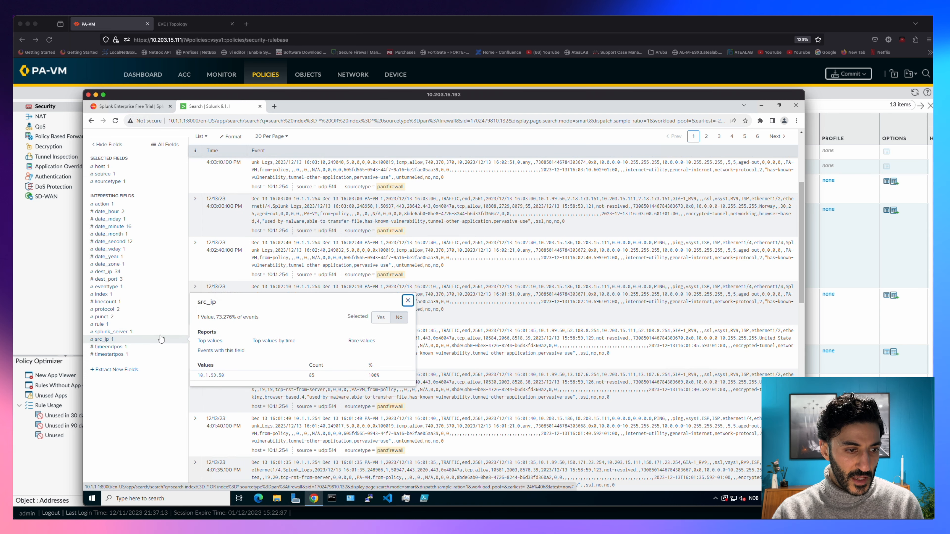
pyautogui.click(114, 273)
pyautogui.scroll(2, 333, 204)
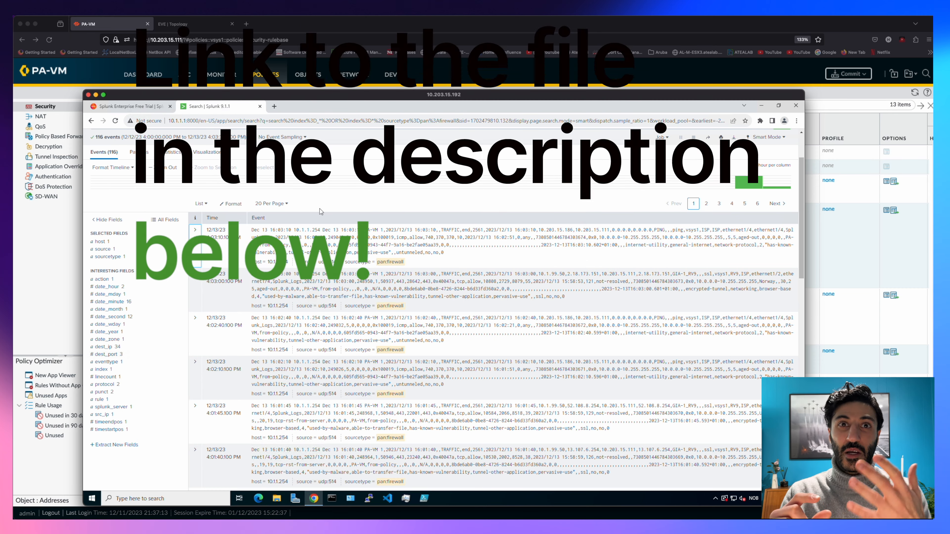
# - Browse in File Explorer to the Splunk configuration folder C:\Program Files\Splunk\etc\system\local
pyautogui.click(277, 498)
pyautogui.click(260, 309)
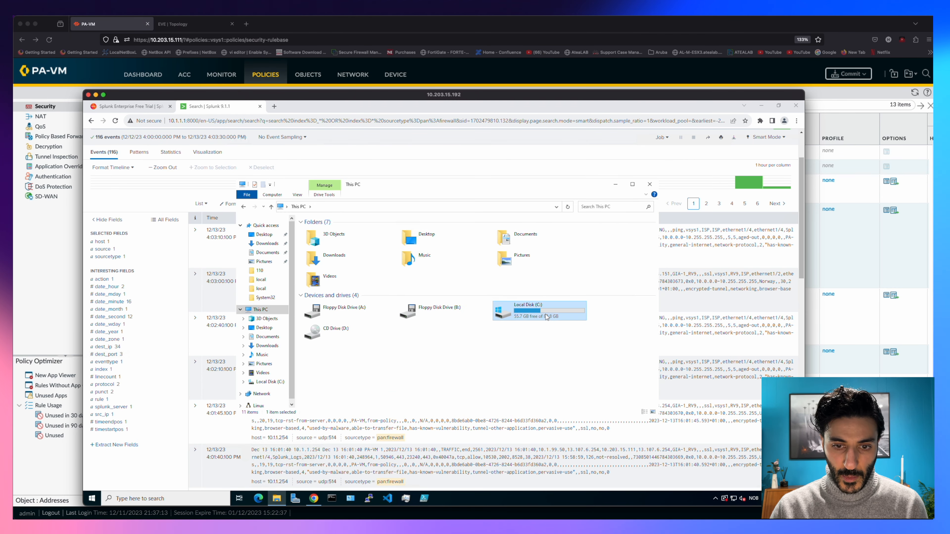
pyautogui.doubleClick(543, 310)
pyautogui.doubleClick(324, 246)
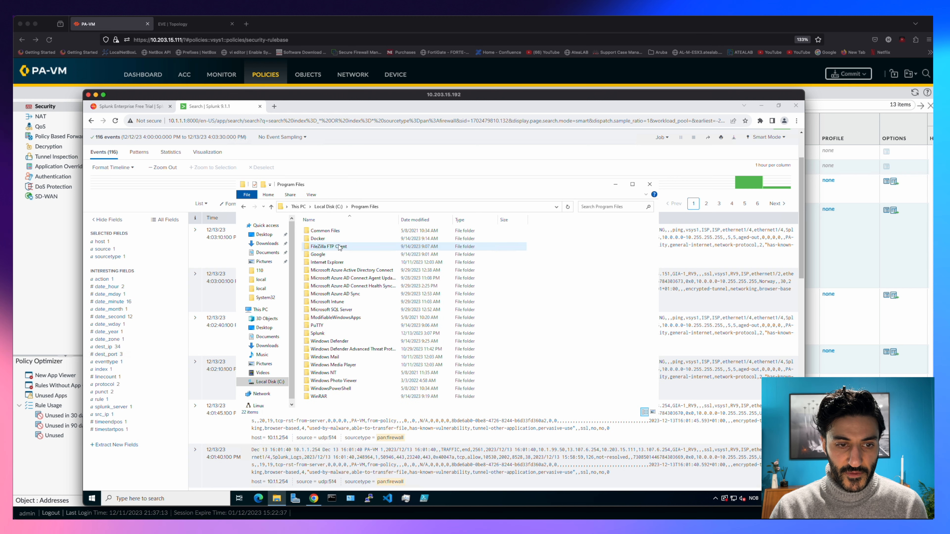
pyautogui.doubleClick(342, 274)
pyautogui.doubleClick(322, 247)
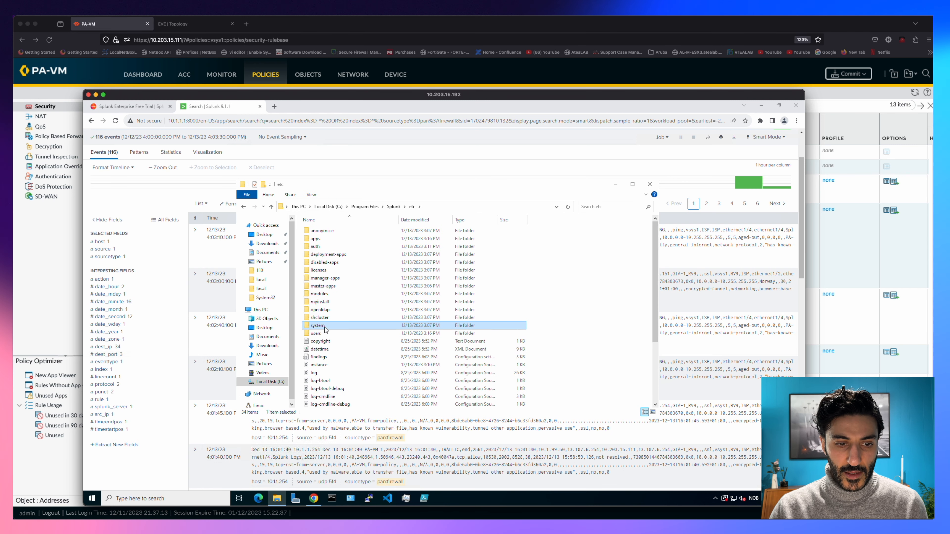
pyautogui.doubleClick(324, 326)
pyautogui.click(318, 247)
pyautogui.doubleClick(318, 247)
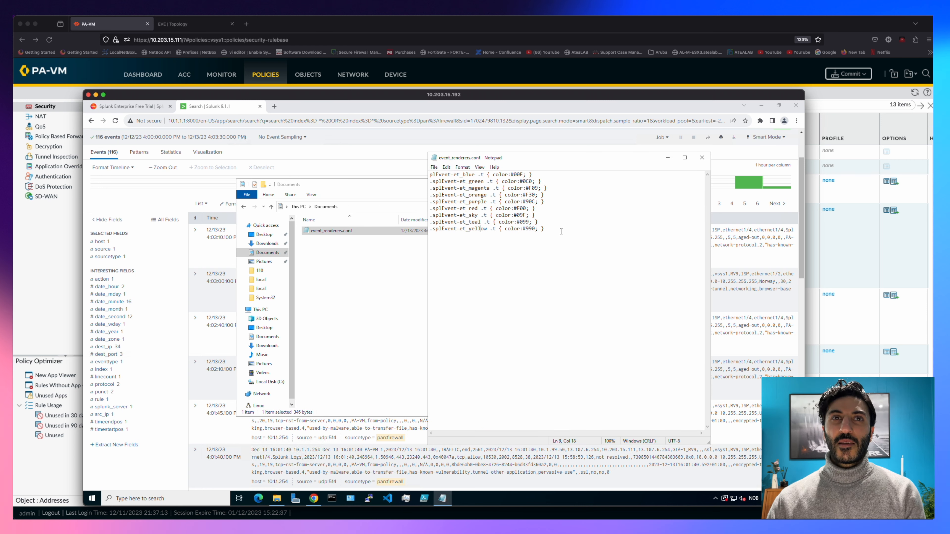
# - Highlight the full text of event_renderers.conf in Notepad to review its event color styles
pyautogui.moveTo(561, 232); pyautogui.dragTo(419, 164)
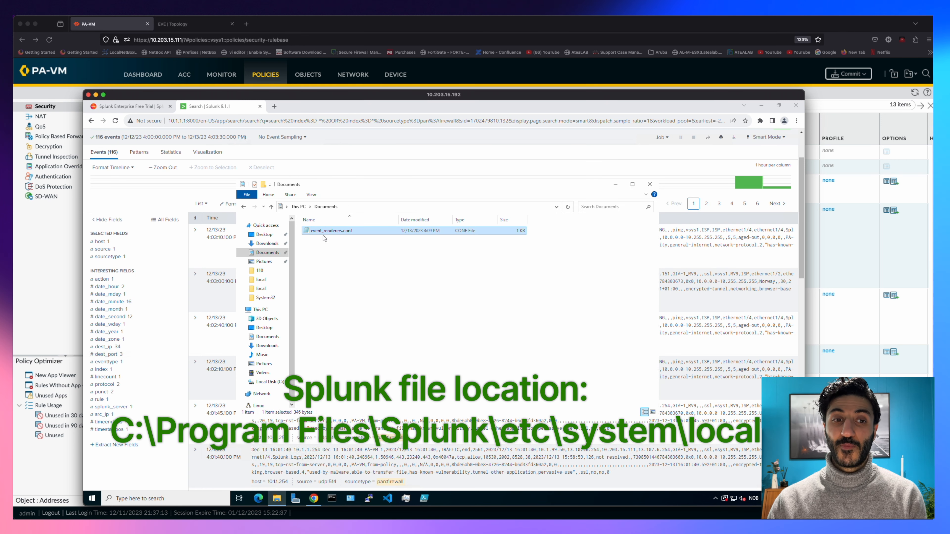
# - Copy event_renderers.conf from Documents into the folder C:\Program Files\Splunk\etc\system\local
pyautogui.rightClick(324, 235)
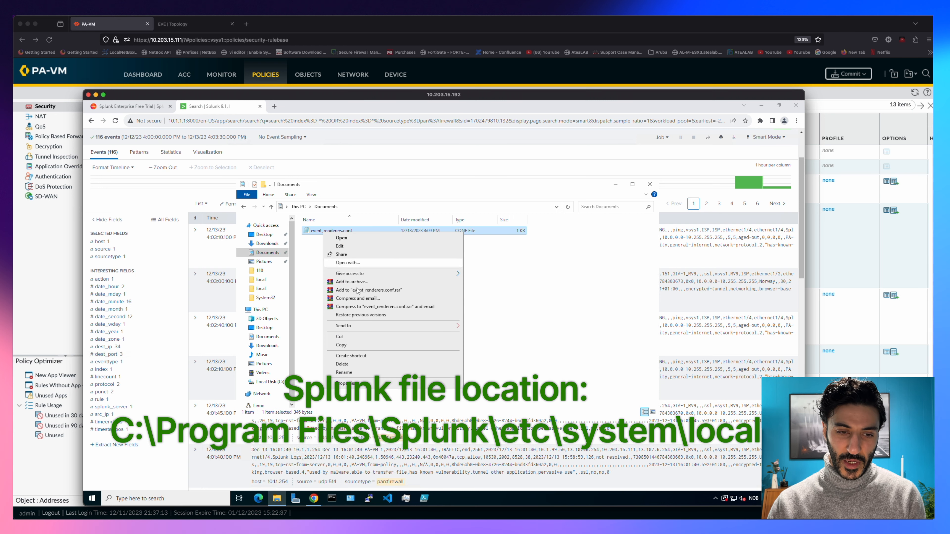
pyautogui.click(360, 346)
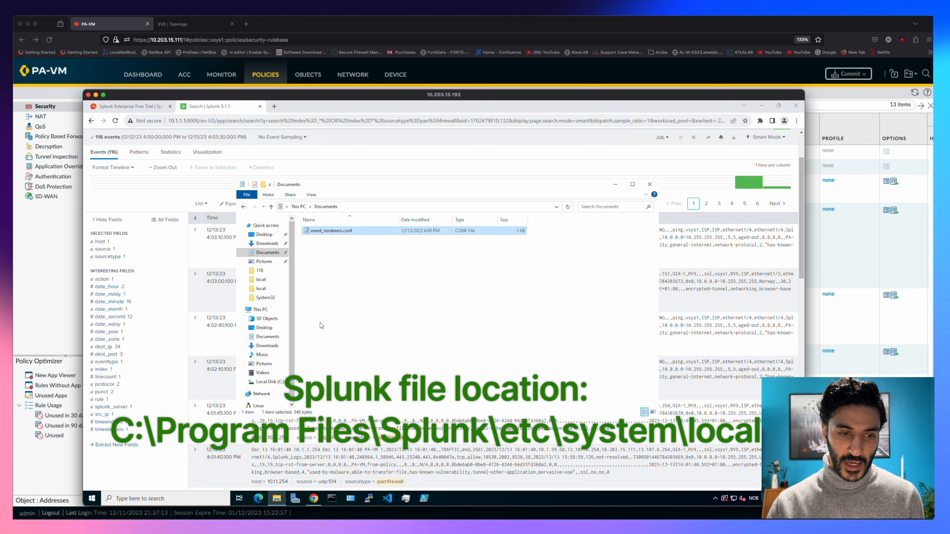
pyautogui.click(270, 383)
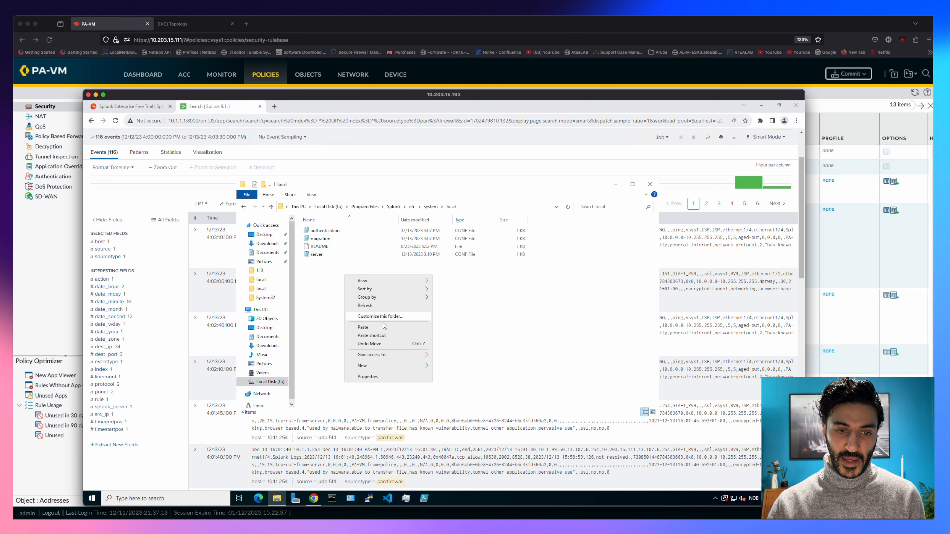
pyautogui.click(384, 327)
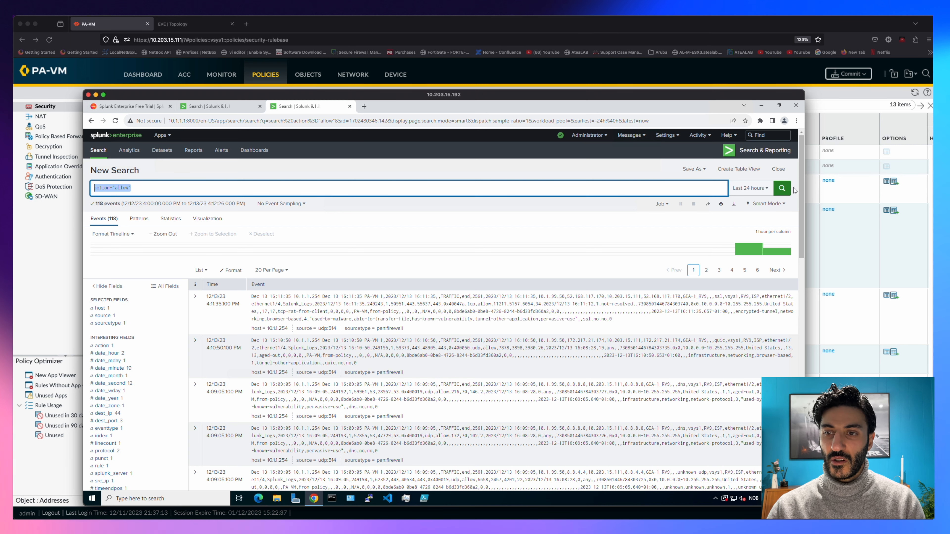
# - Run the search action="allow" over the last 24 hours and start building an event type from the first event
pyautogui.click(781, 188)
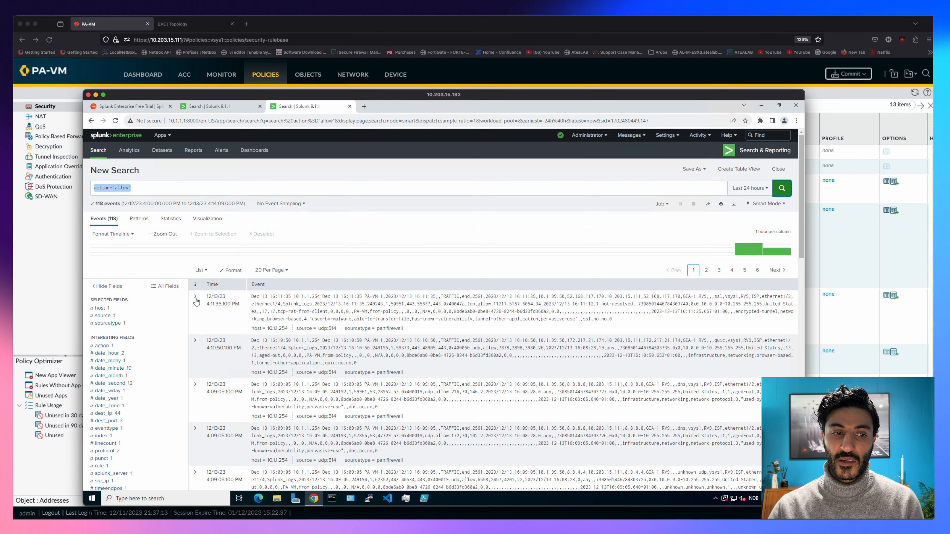
pyautogui.click(195, 298)
pyautogui.click(291, 334)
pyautogui.click(258, 372)
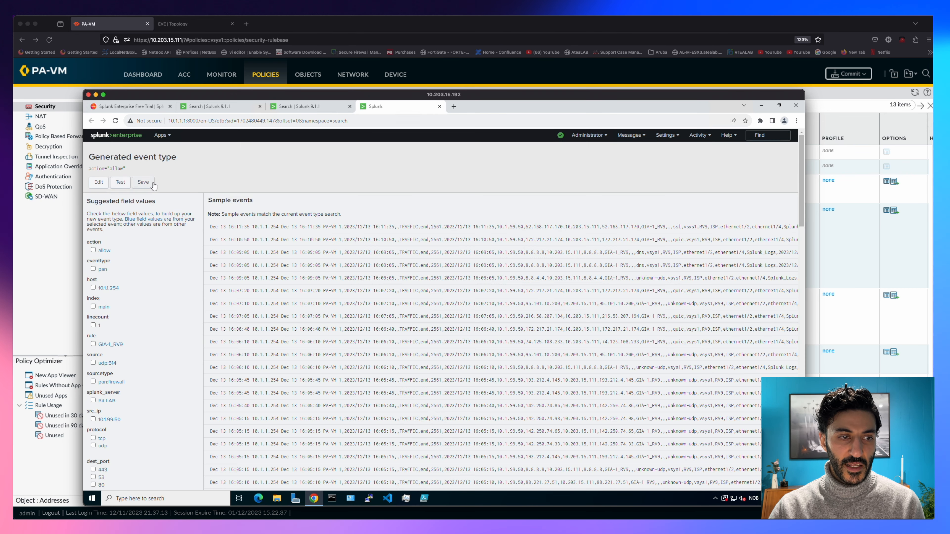
# - Save the generated event type as My_Event with the green style and priority 1 (Highest)
pyautogui.click(143, 182)
pyautogui.click(425, 314)
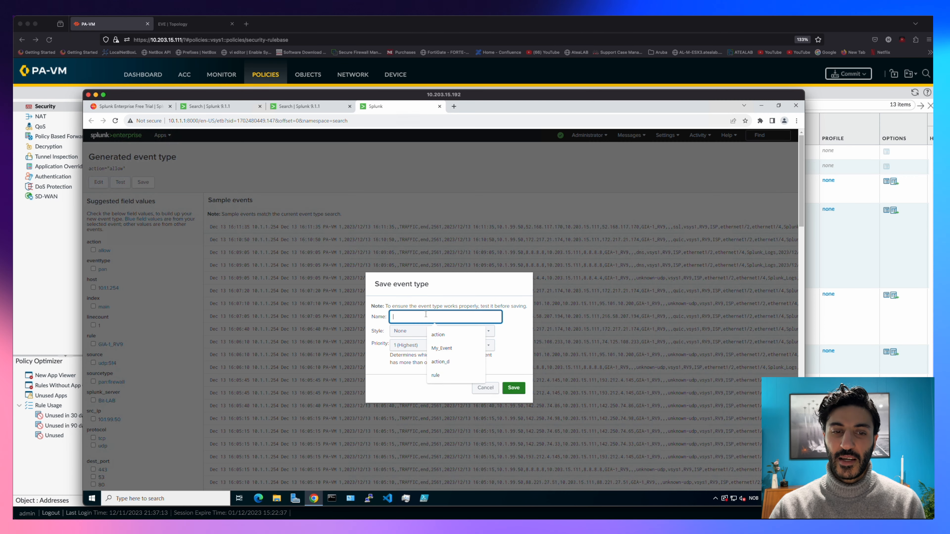
pyautogui.click(439, 348)
pyautogui.click(426, 331)
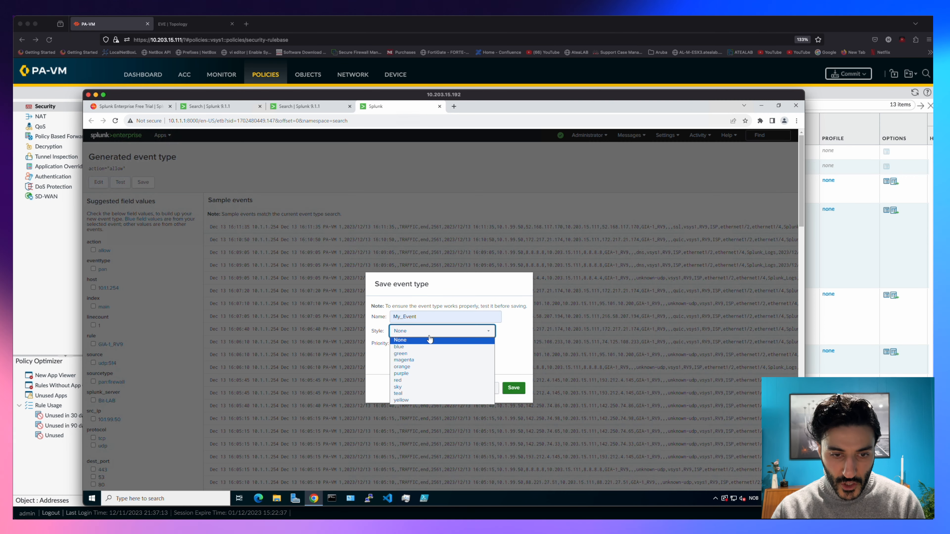
pyautogui.click(426, 355)
pyautogui.click(518, 389)
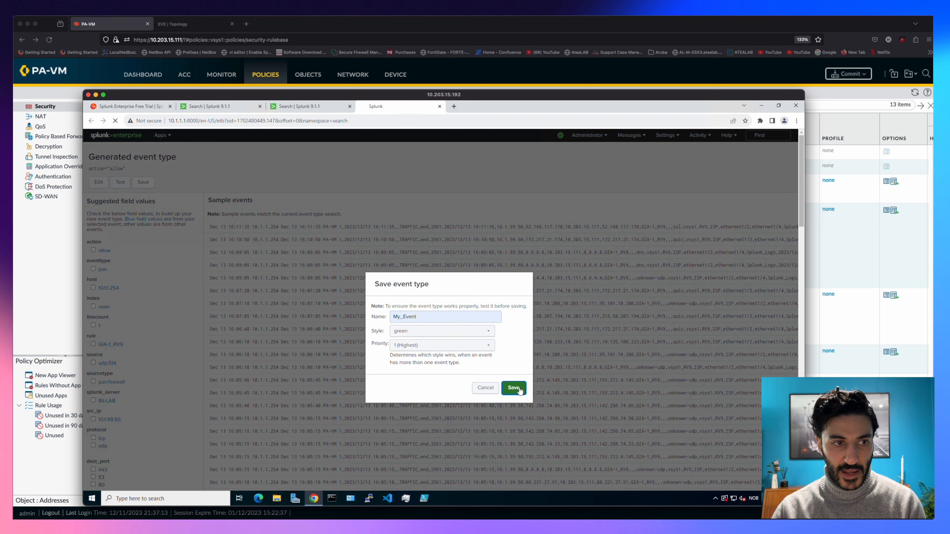
pyautogui.click(507, 345)
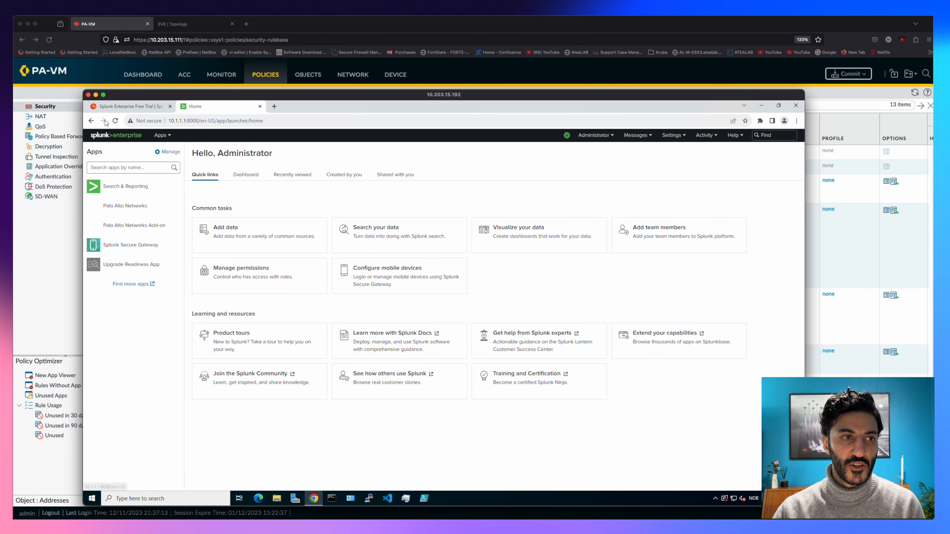
# - Run the action="allow" search in Search & Reporting to check the color styling of the events
pyautogui.click(138, 190)
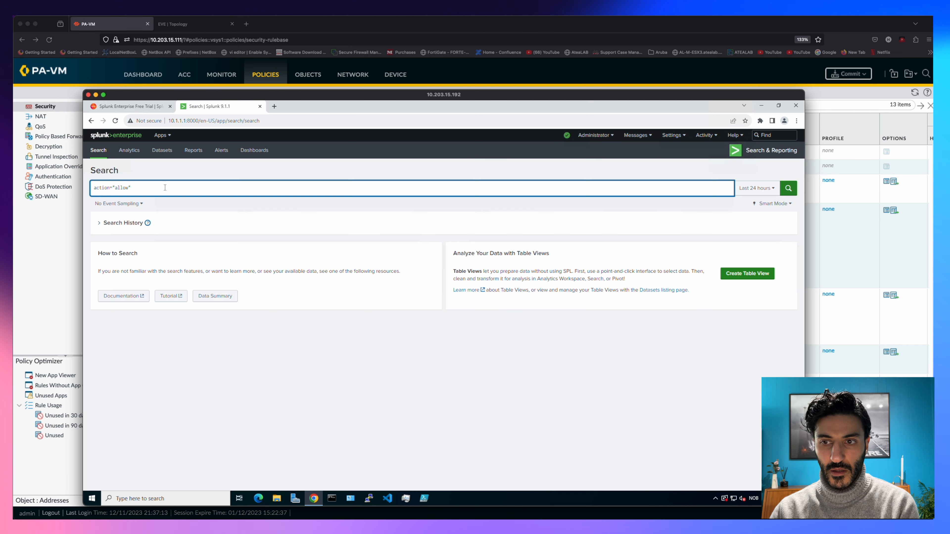
pyautogui.press('Return')
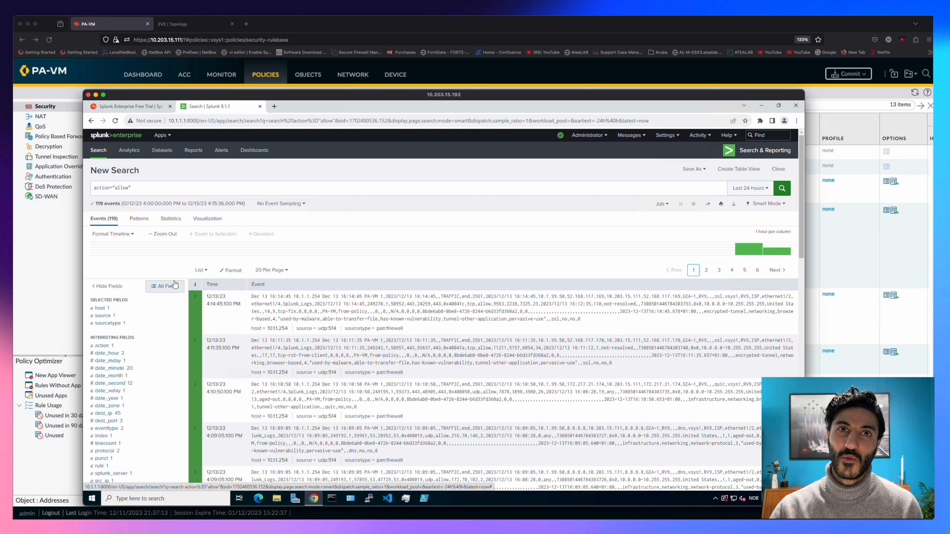
# - Clone the My_Event event type as My_Event_D with search string action="deny" and color red, and save it
pyautogui.click(630, 137)
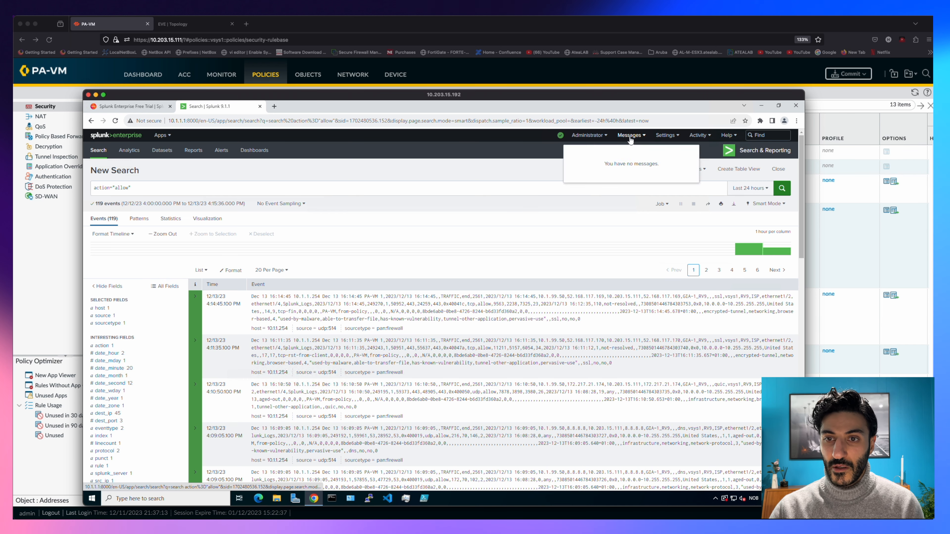
pyautogui.click(664, 136)
pyautogui.click(641, 181)
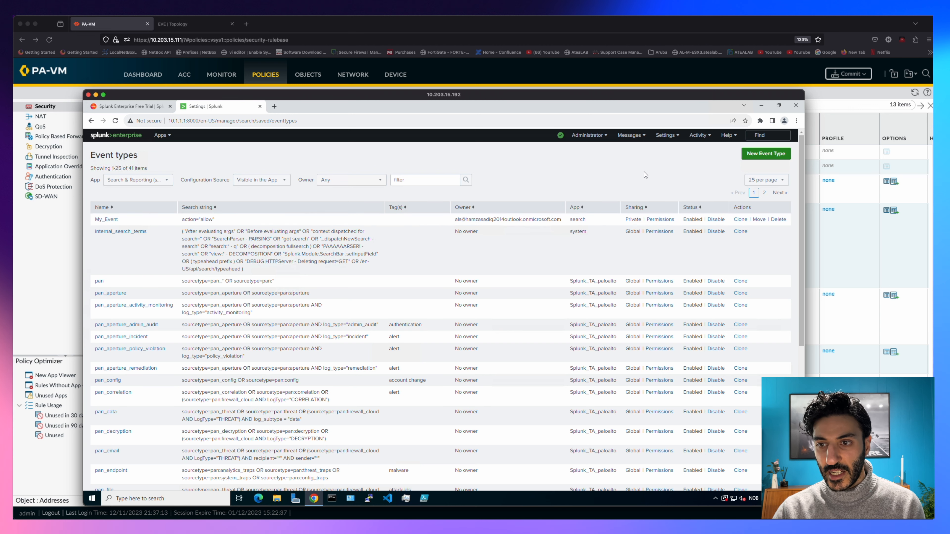
pyautogui.click(740, 219)
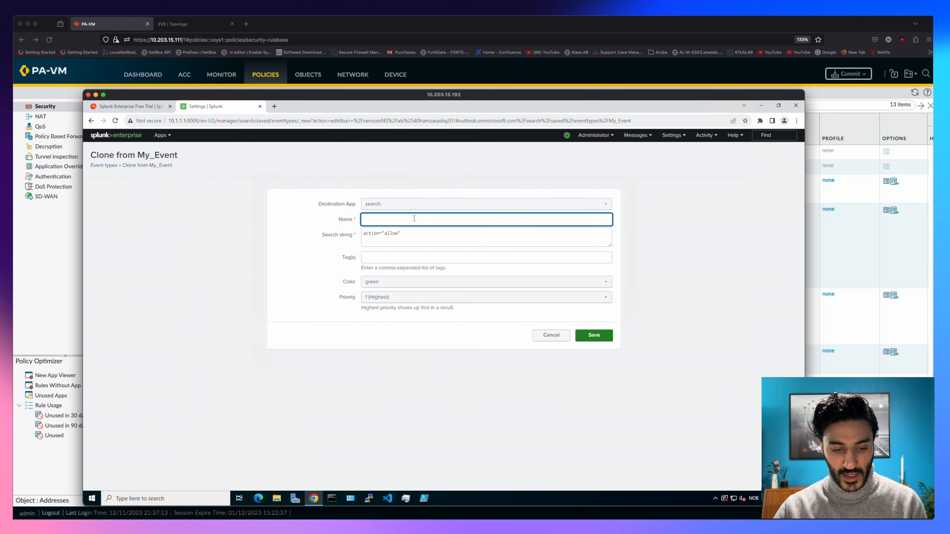
pyautogui.write('My_Event_D')
pyautogui.click(405, 238)
pyautogui.press('BackSpace')
pyautogui.write('deny')
pyautogui.click(402, 283)
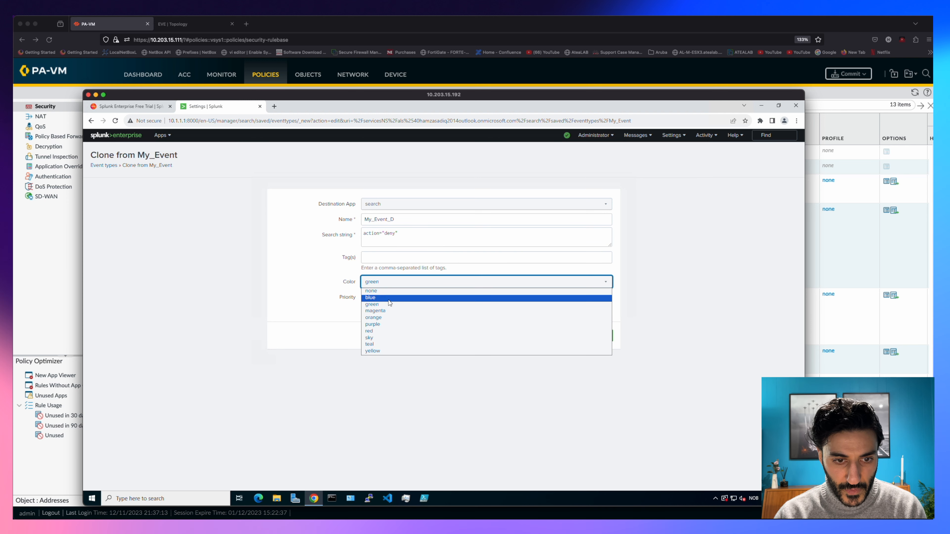
pyautogui.click(386, 329)
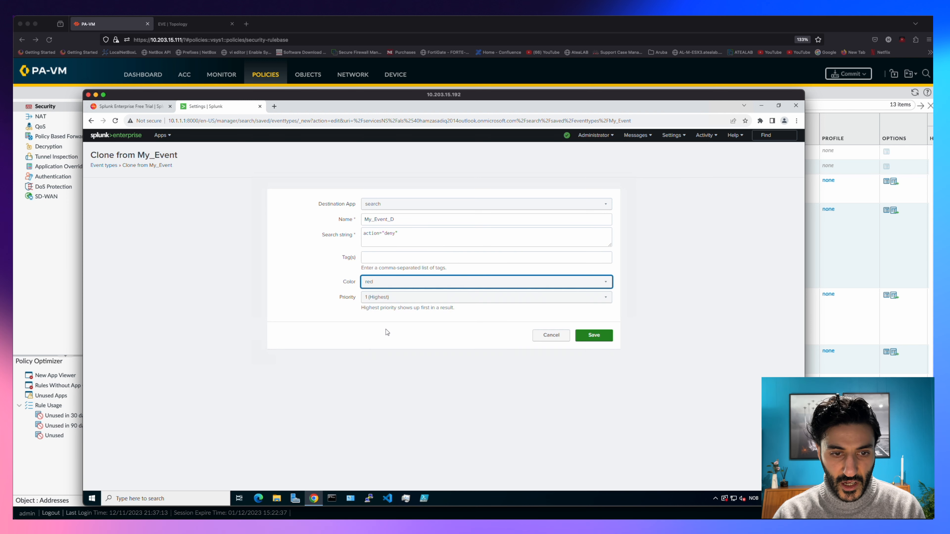
pyautogui.click(595, 335)
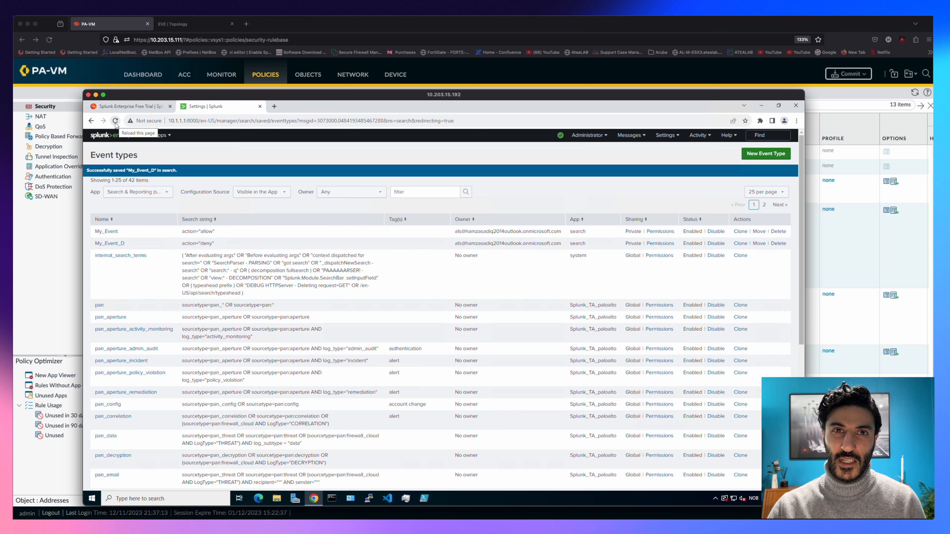
pyautogui.click(115, 122)
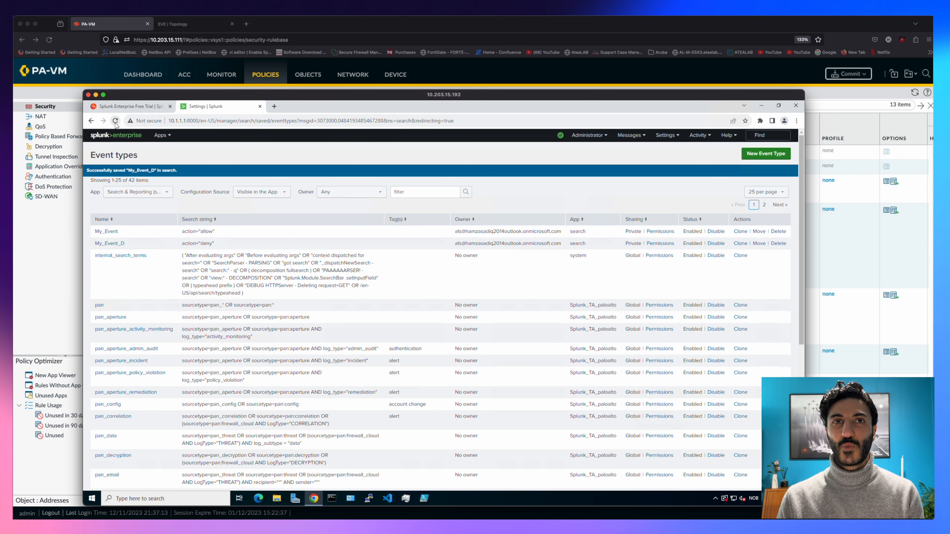
# - Switch to the PA-VM firewall, enable the Block_Test security rule and commit the configuration
pyautogui.click(89, 71)
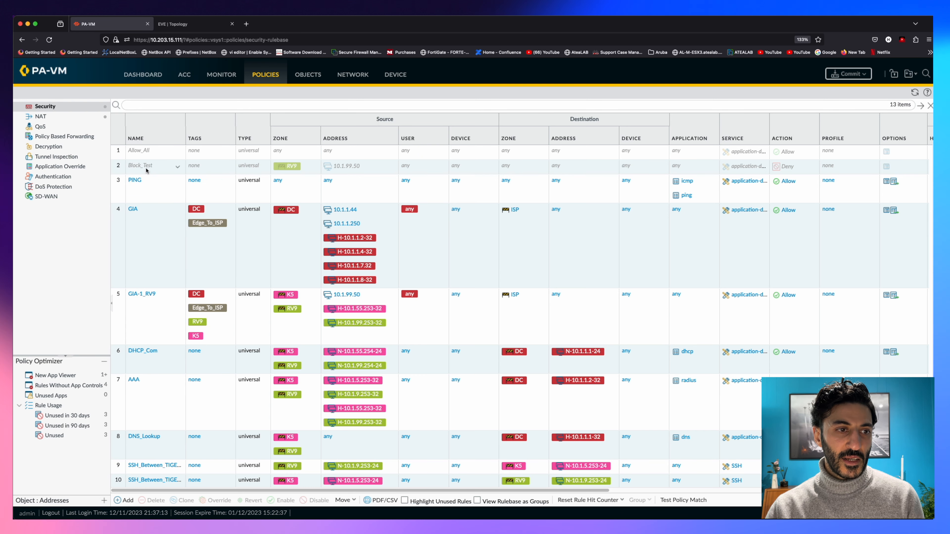
pyautogui.click(164, 170)
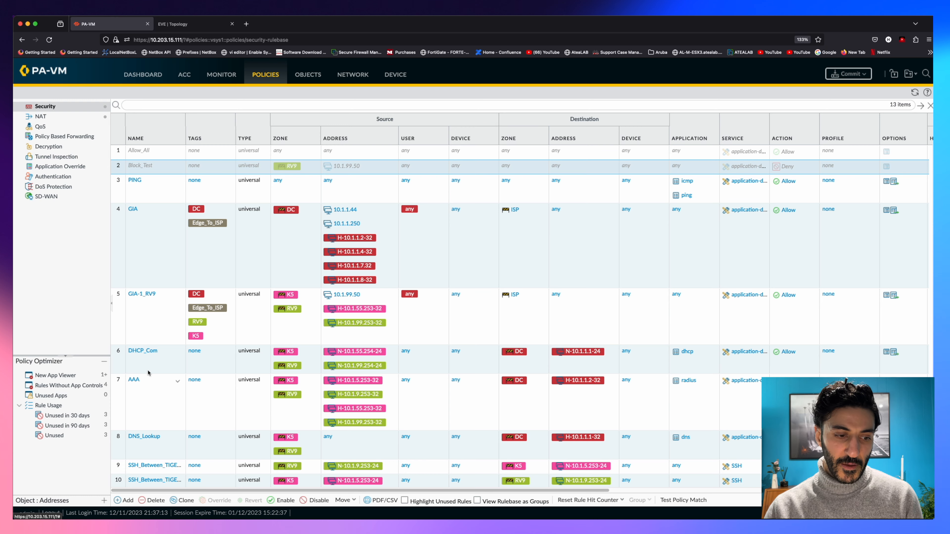
pyautogui.click(281, 501)
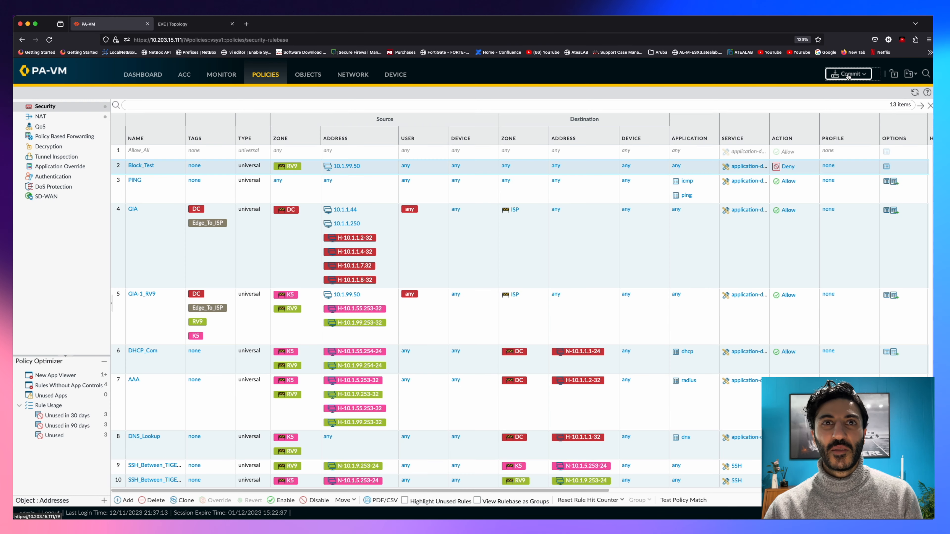
pyautogui.click(848, 75)
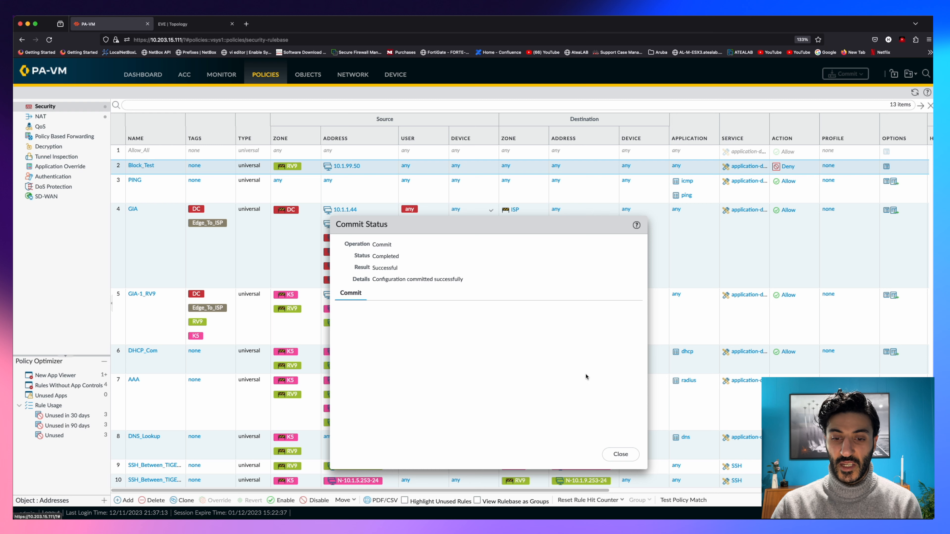
pyautogui.click(621, 454)
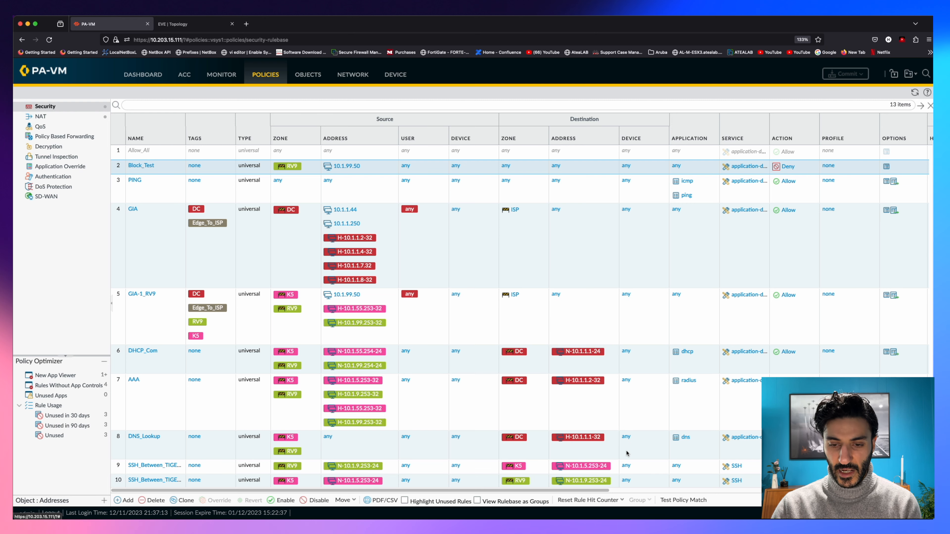
# - Switch to the client machine in VNC Viewer and reload the YouTube page to test the blocking rule
pyautogui.click(466, 525)
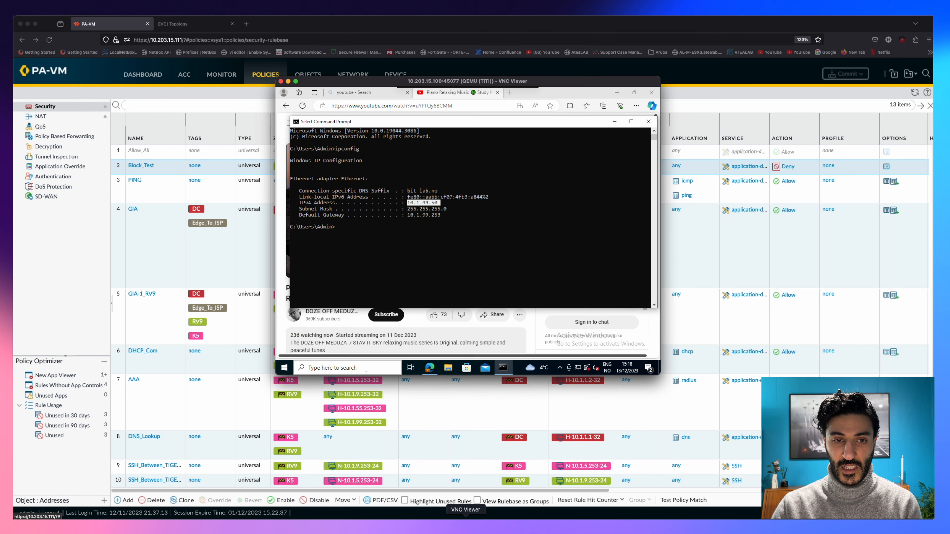
pyautogui.click(475, 93)
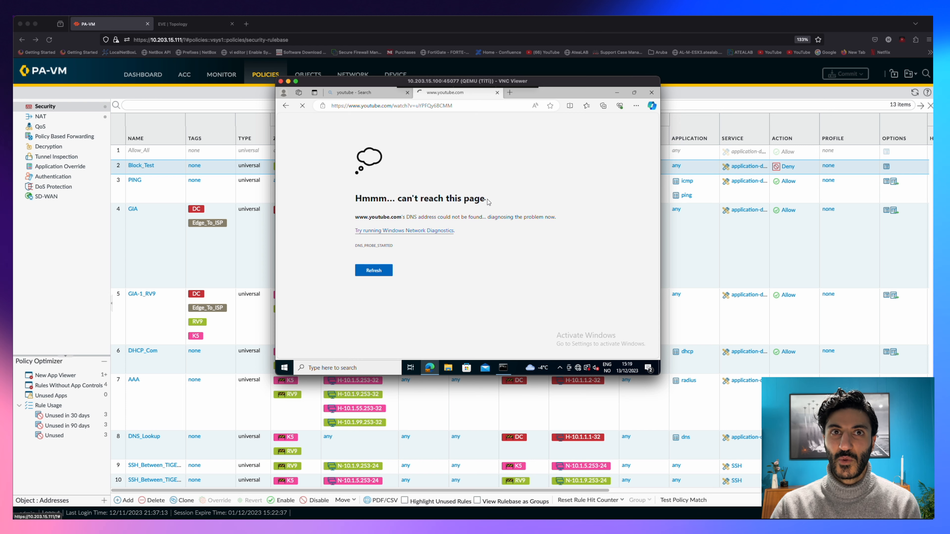
pyautogui.moveTo(485, 198)
pyautogui.mouseDown()
pyautogui.moveTo(395, 194)
pyautogui.moveTo(471, 203)
pyautogui.mouseUp()
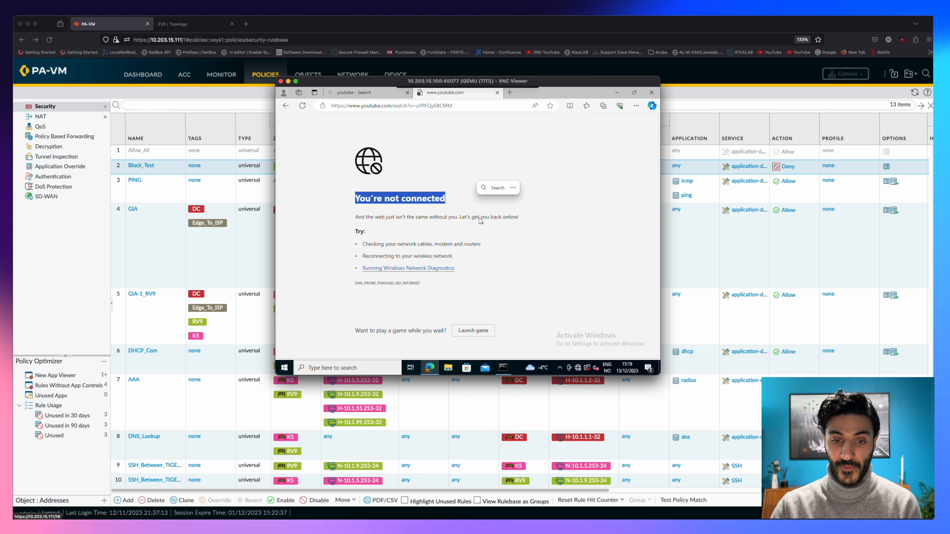
pyautogui.moveTo(503, 368)
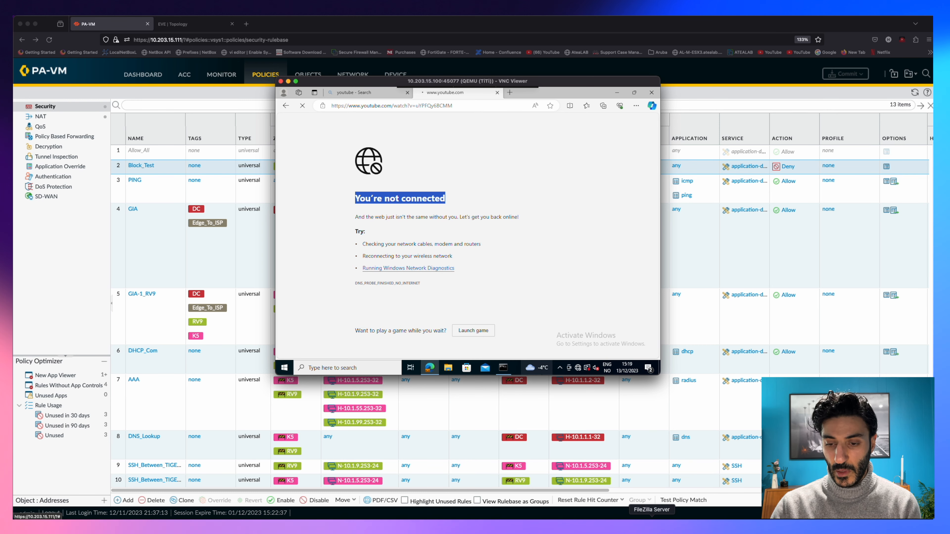
# - Switch back to Splunk and search for action="deny" in Search & Reporting, narrowing the time range to the last 15 minutes
pyautogui.click(449, 522)
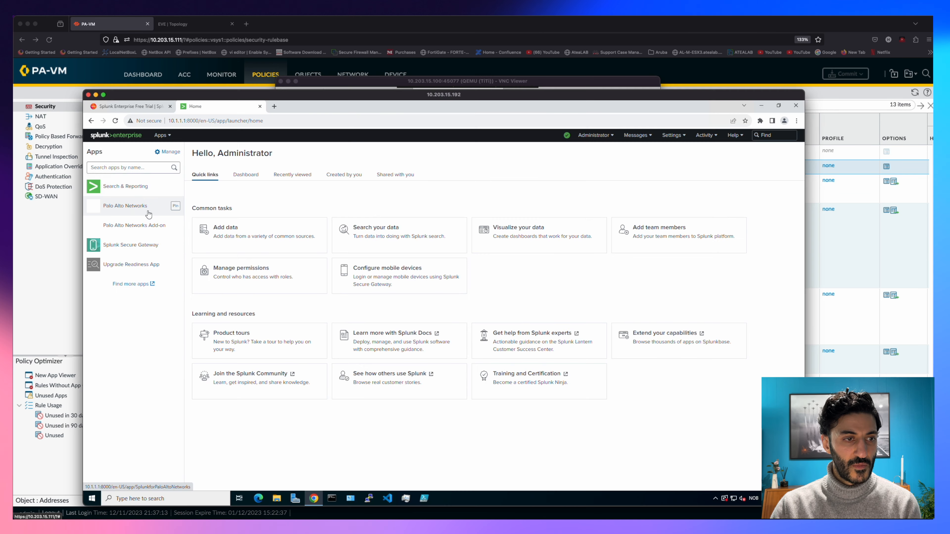
pyautogui.click(130, 190)
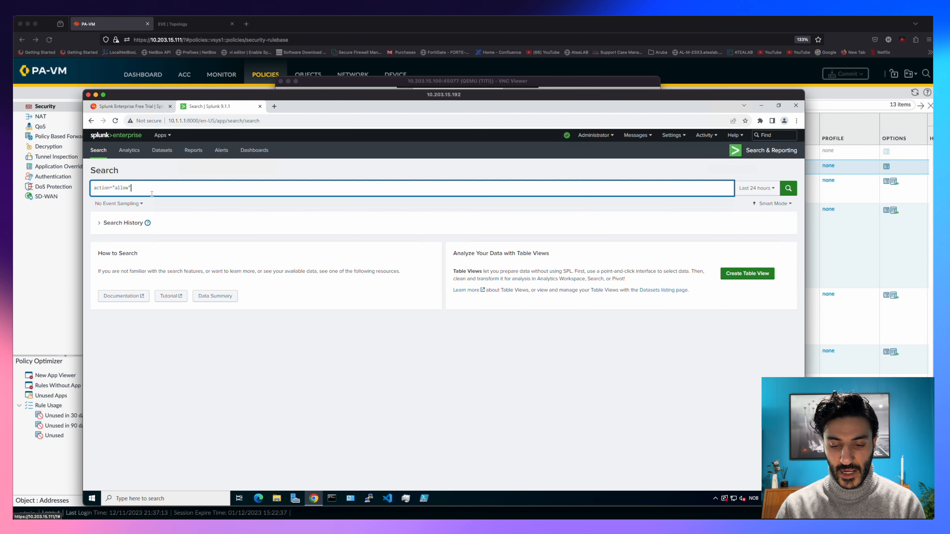
pyautogui.press('BackSpace')
pyautogui.press('BackSpace')
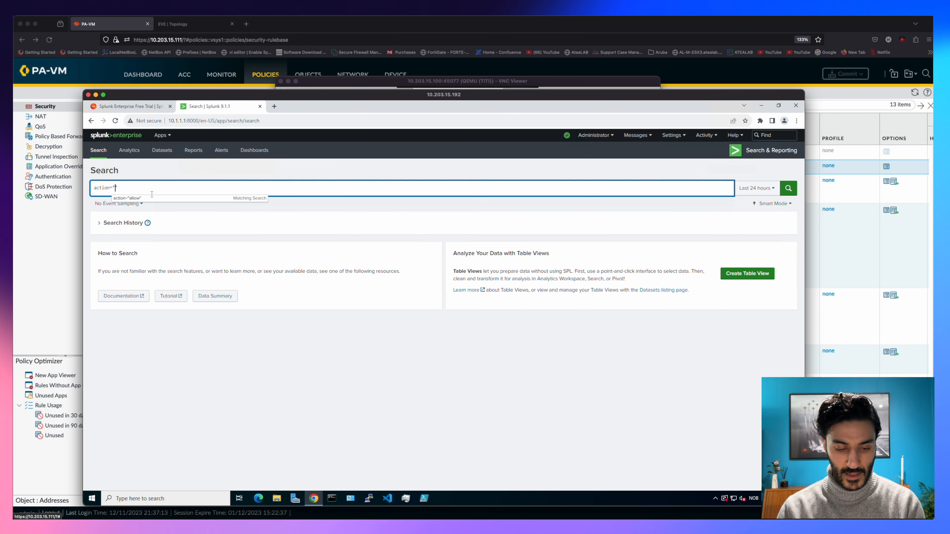
pyautogui.write('deny')
pyautogui.press('Return')
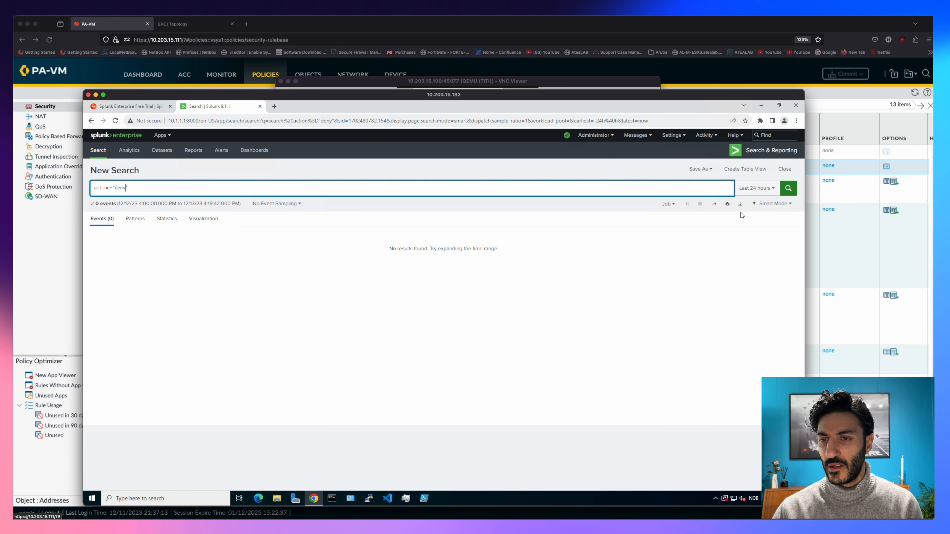
pyautogui.click(770, 192)
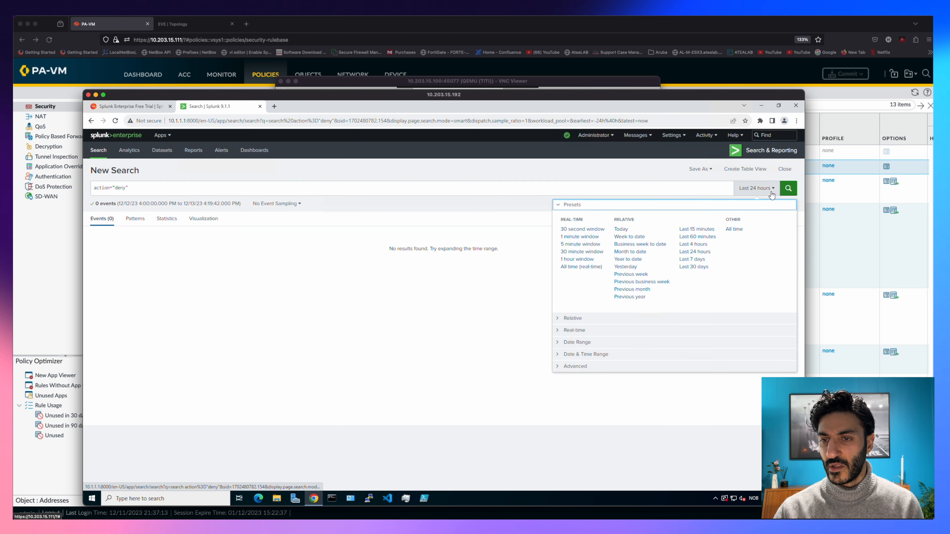
pyautogui.click(696, 230)
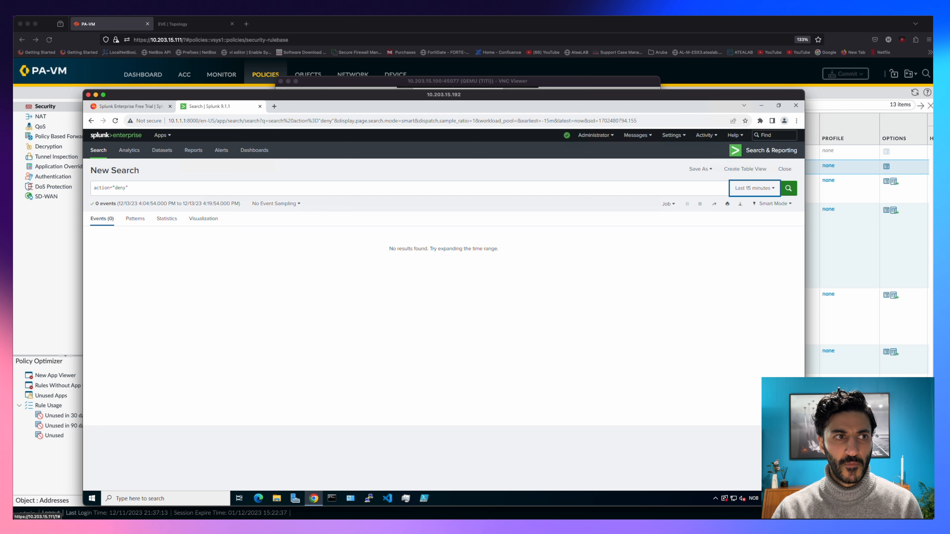
# - Switch to the PA-VM firewall, set the Block_Test rule's log forwarding to the Splunk_Logs profile and commit all changes
pyautogui.click(82, 70)
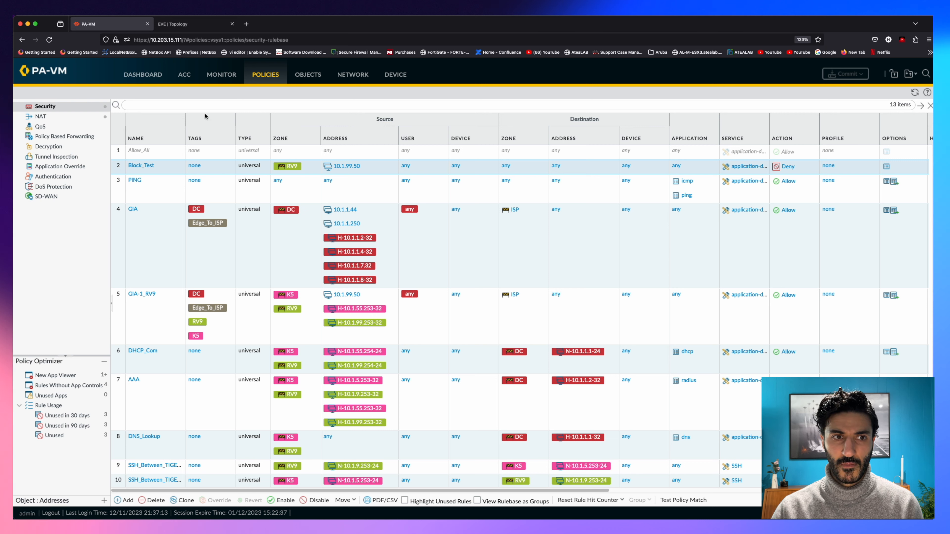
pyautogui.click(144, 166)
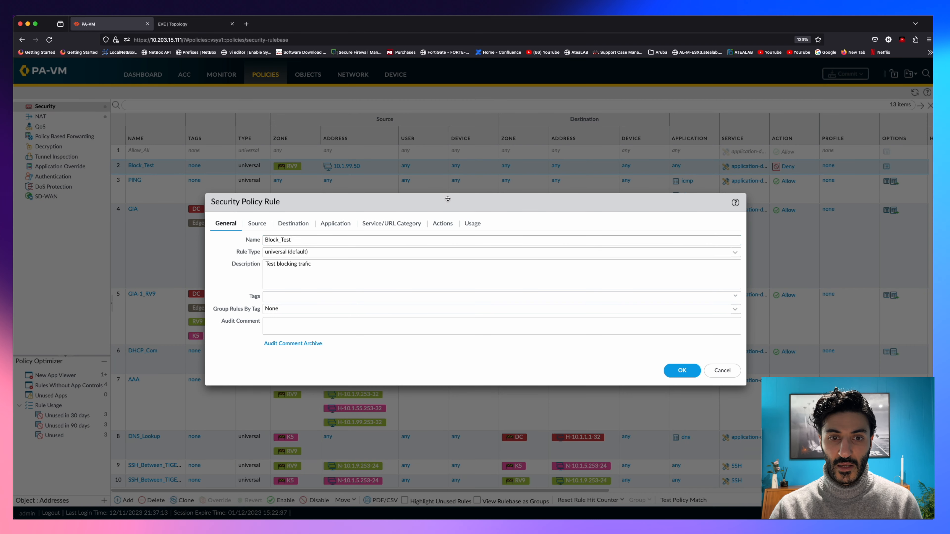
pyautogui.click(443, 224)
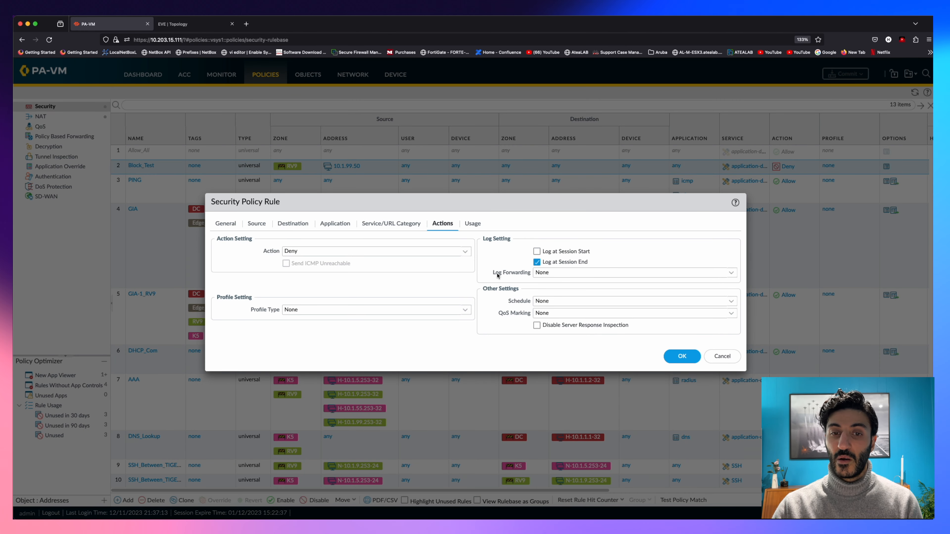
pyautogui.click(579, 272)
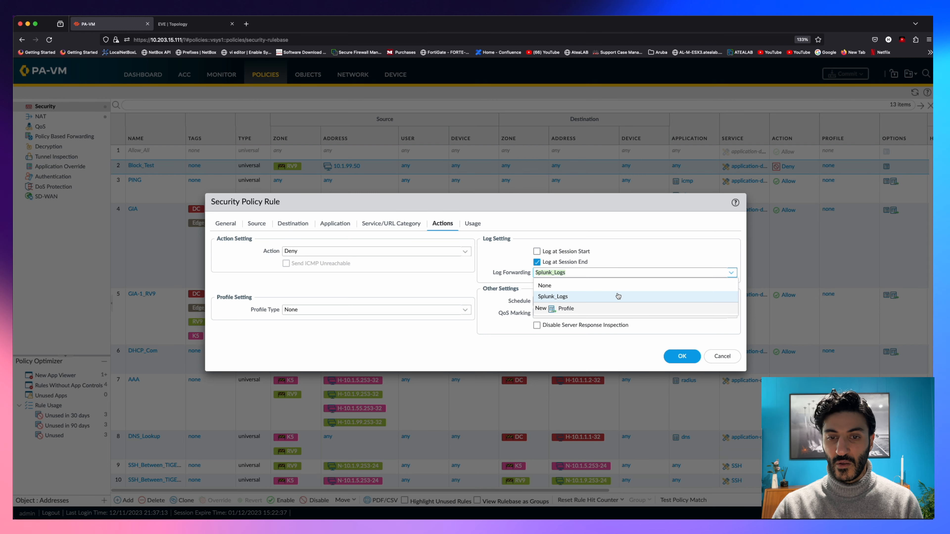
pyautogui.click(618, 296)
pyautogui.click(682, 356)
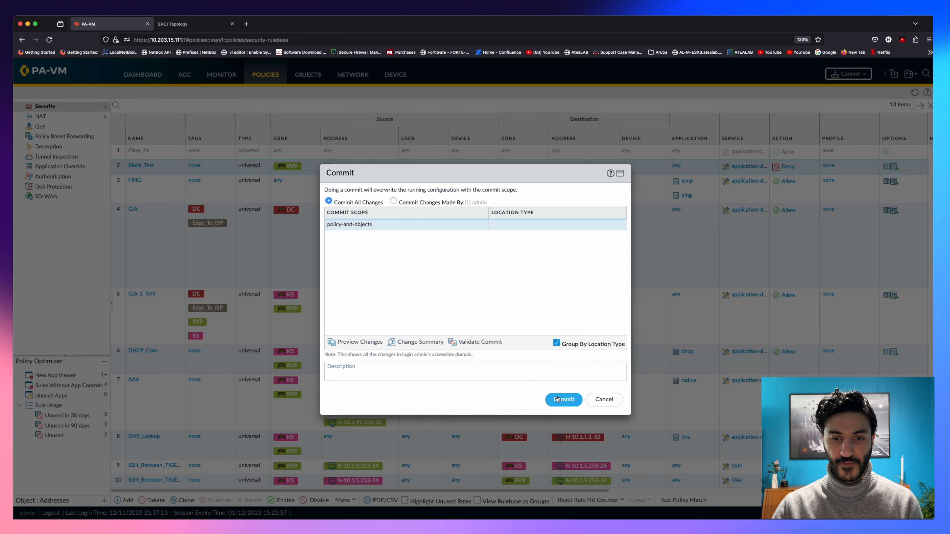
pyautogui.click(562, 400)
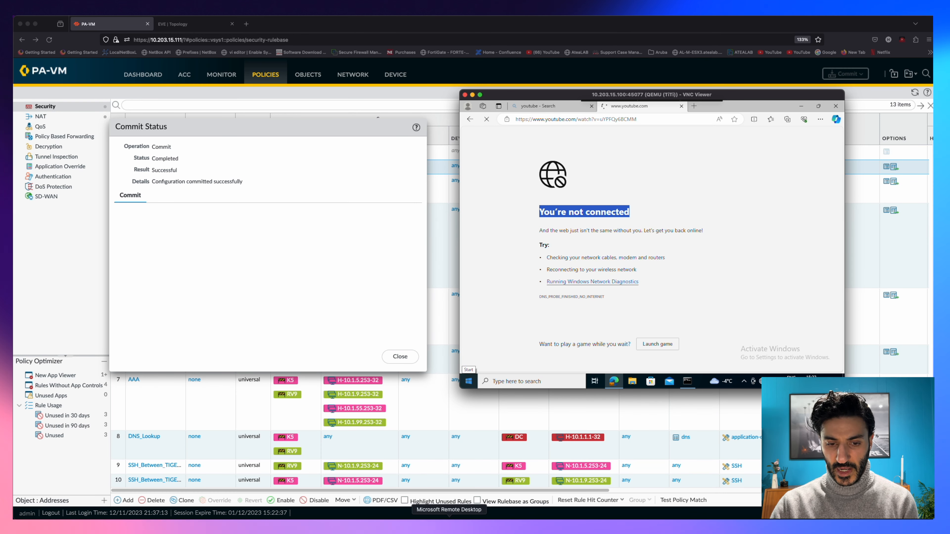
# - Switch back to Splunk and search events with src_ip="10.1.99.50" over the last 24 hours, first for action=allow and again for action=deny
pyautogui.click(449, 520)
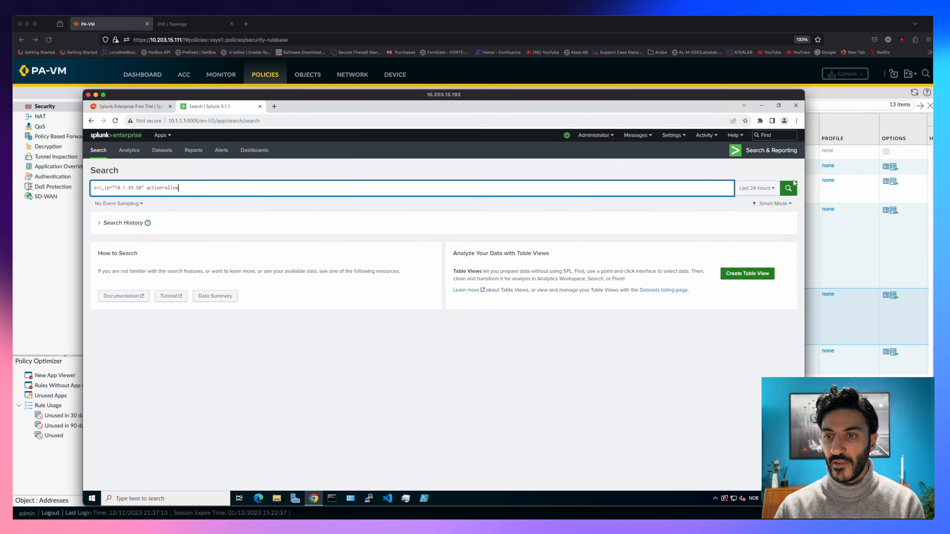
pyautogui.click(787, 189)
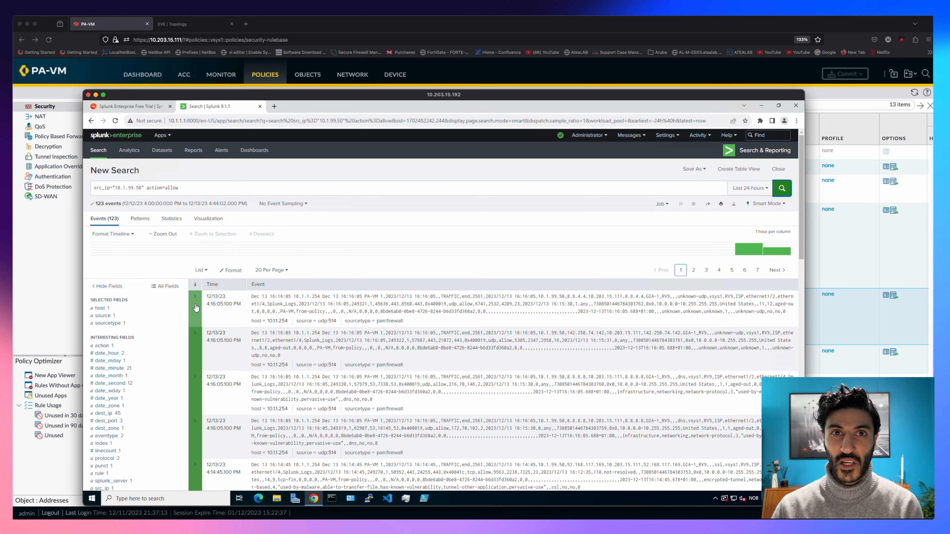
pyautogui.click(181, 187)
pyautogui.press('BackSpace')
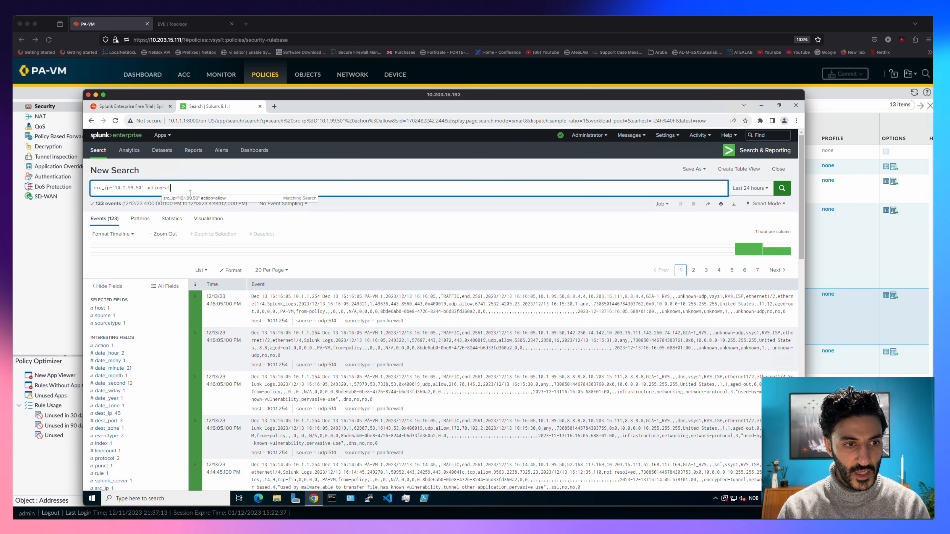
pyautogui.write('deny')
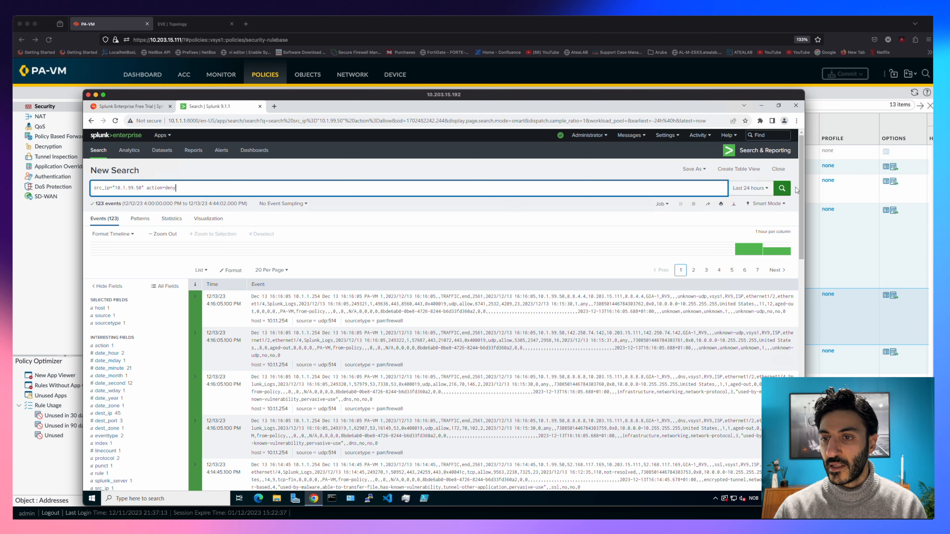
pyautogui.click(782, 188)
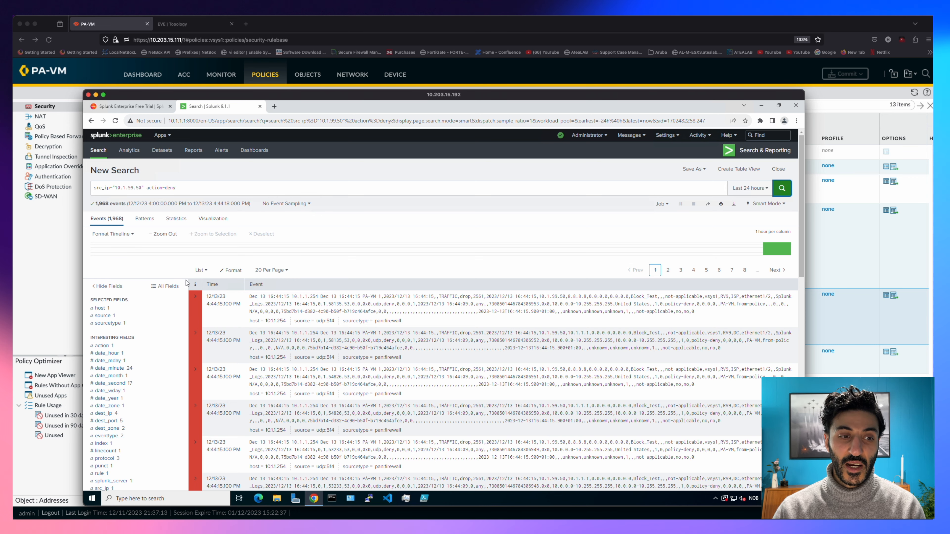
pyautogui.moveTo(310, 94); pyautogui.dragTo(387, 82)
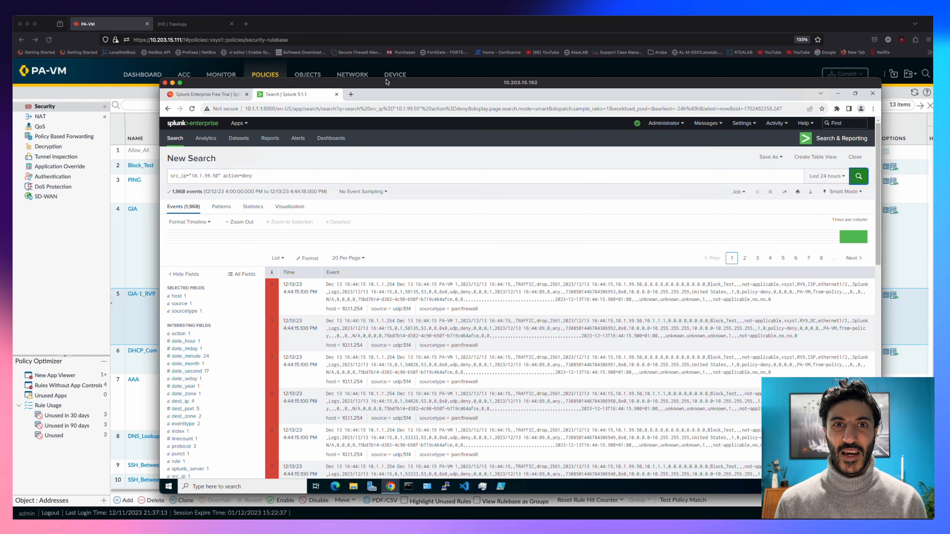